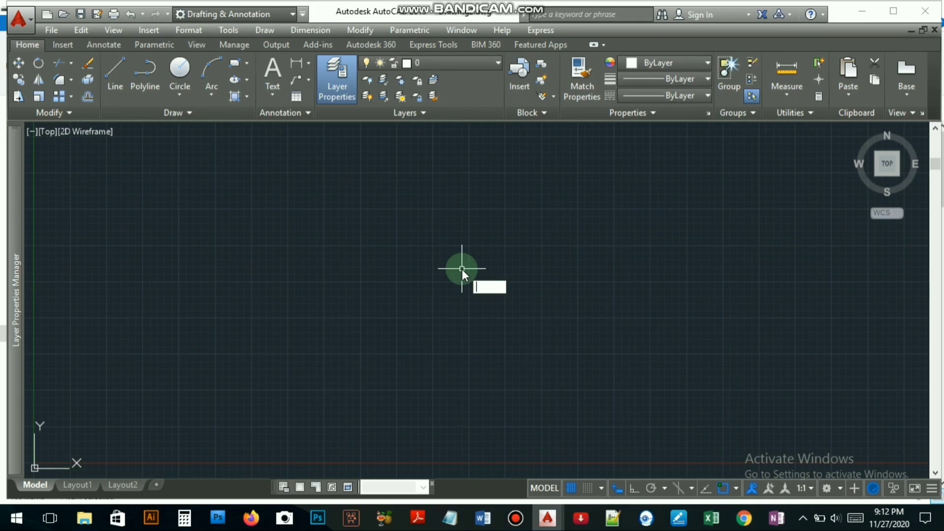
- Open the layer properties and create a new layer named KOLOM
{"action": "type", "text": "LA"}
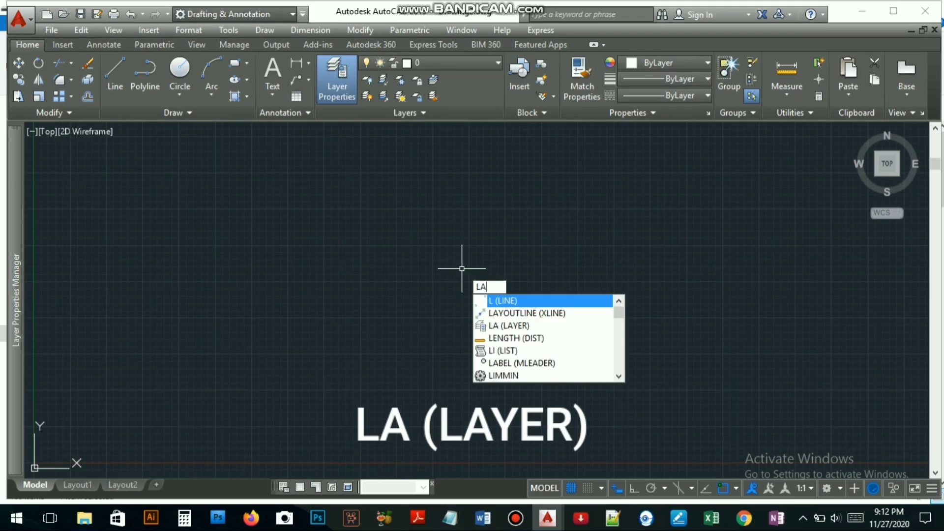
{"action": "key", "text": "Return"}
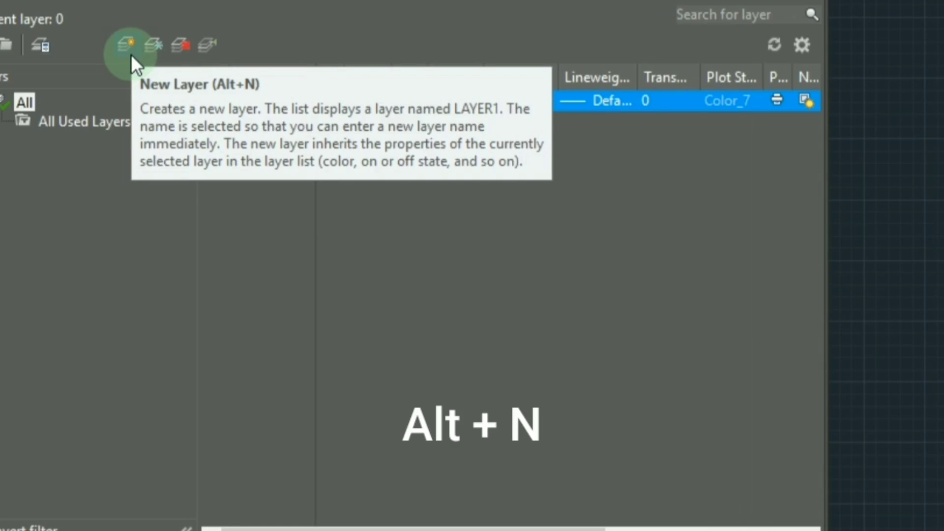
{"action": "left_click", "coordinate": [131, 55]}
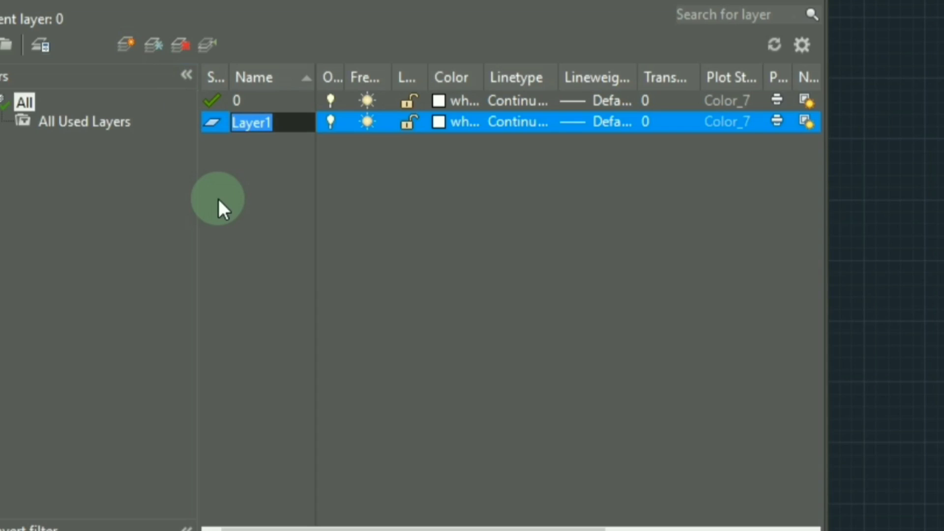
{"action": "key", "text": "BackSpace"}
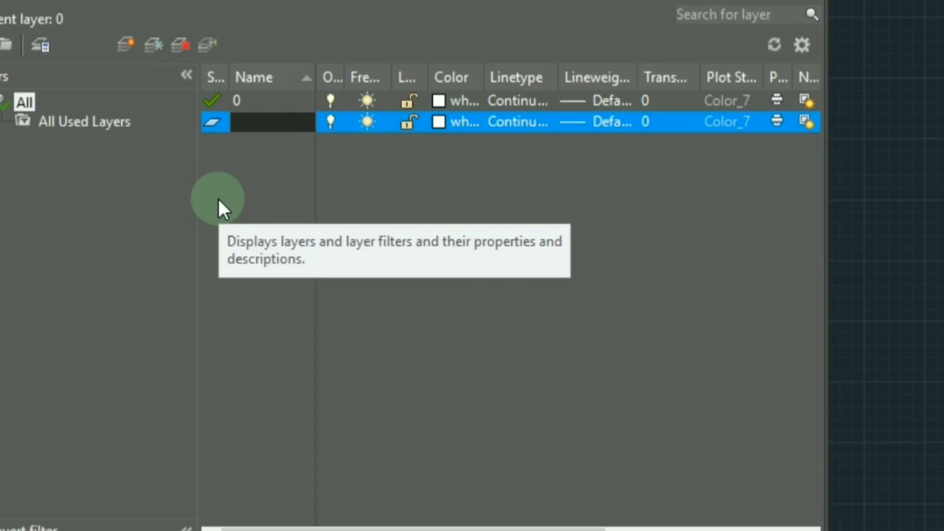
{"action": "type", "text": "K"}
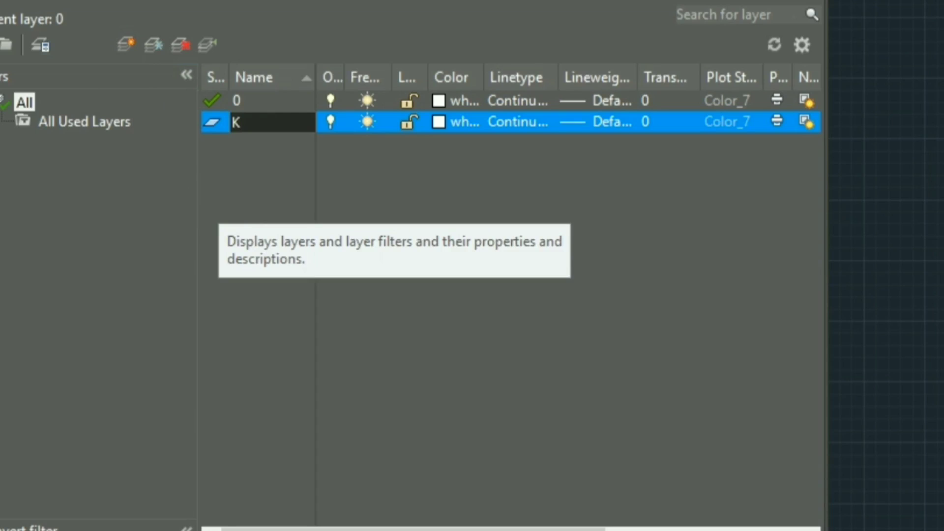
{"action": "type", "text": "OLOM"}
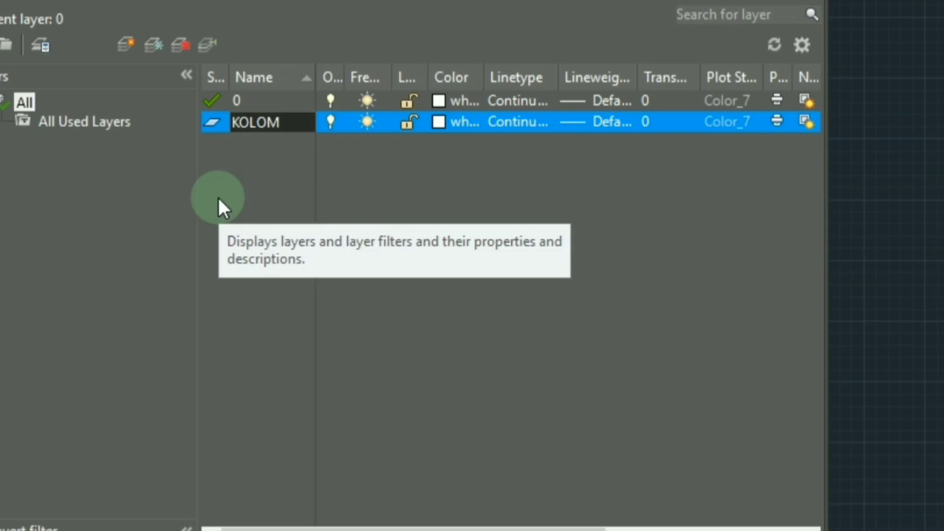
- Set the KOLOM layer's color to red, index color 10
{"action": "left_click", "coordinate": [436, 121]}
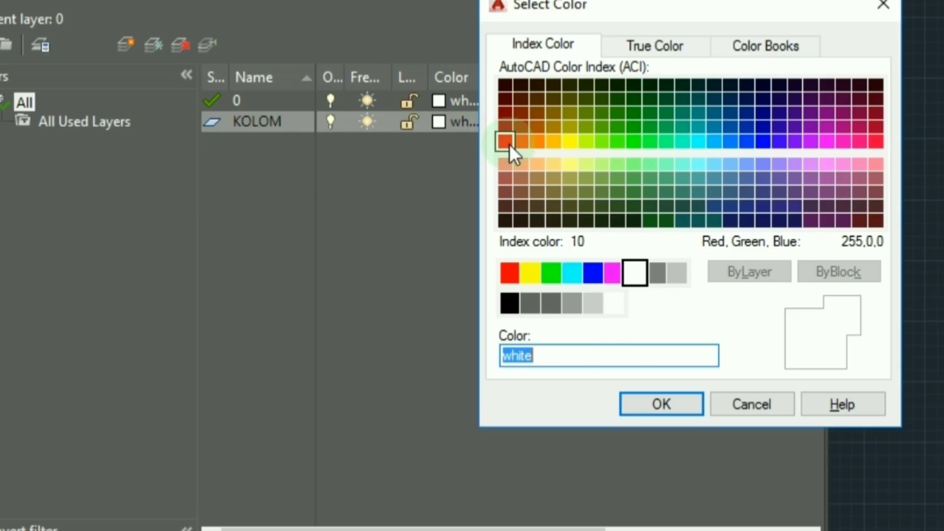
{"action": "left_click", "coordinate": [510, 143]}
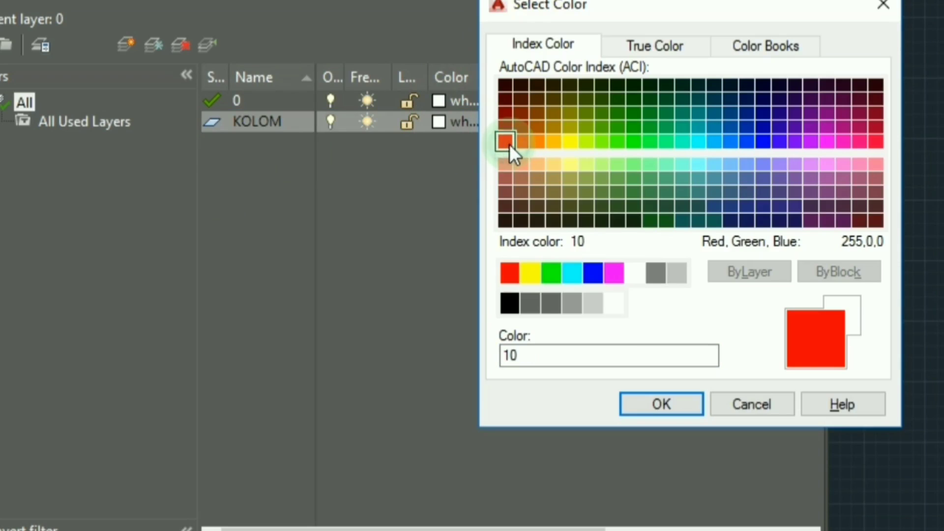
{"action": "left_click", "coordinate": [650, 399]}
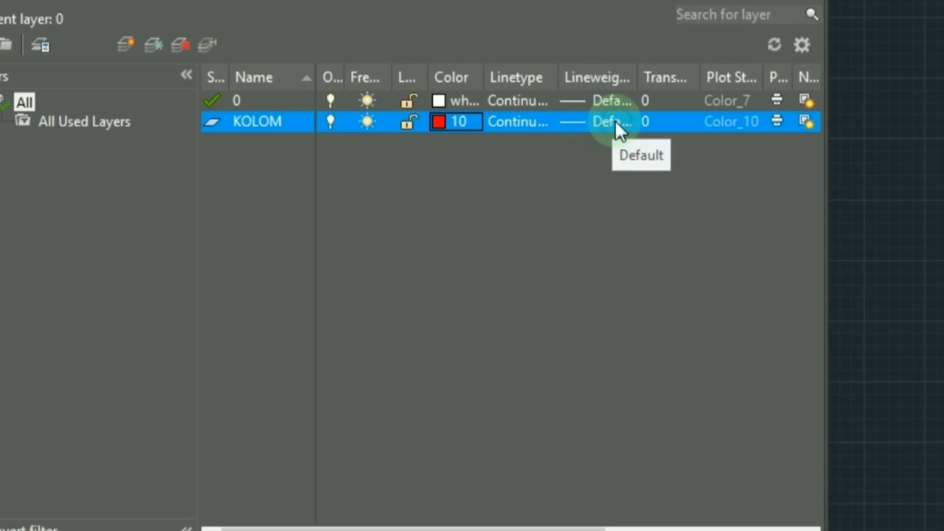
- Look through the lineweights available for the KOLOM layer and keep Default
{"action": "left_click", "coordinate": [614, 121]}
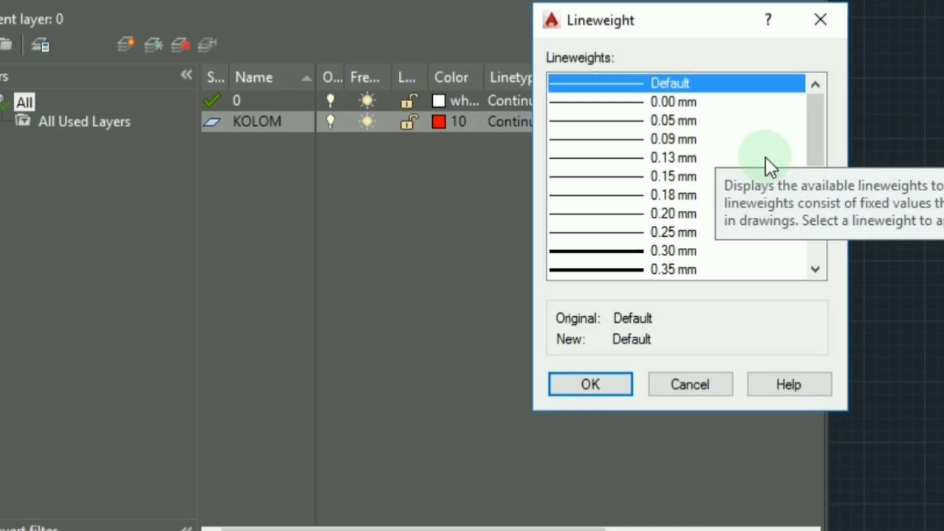
{"action": "scroll", "coordinate": [710, 149], "scroll_direction": "down", "scroll_amount": 2}
{"action": "scroll", "coordinate": [641, 161], "scroll_direction": "up", "scroll_amount": 1}
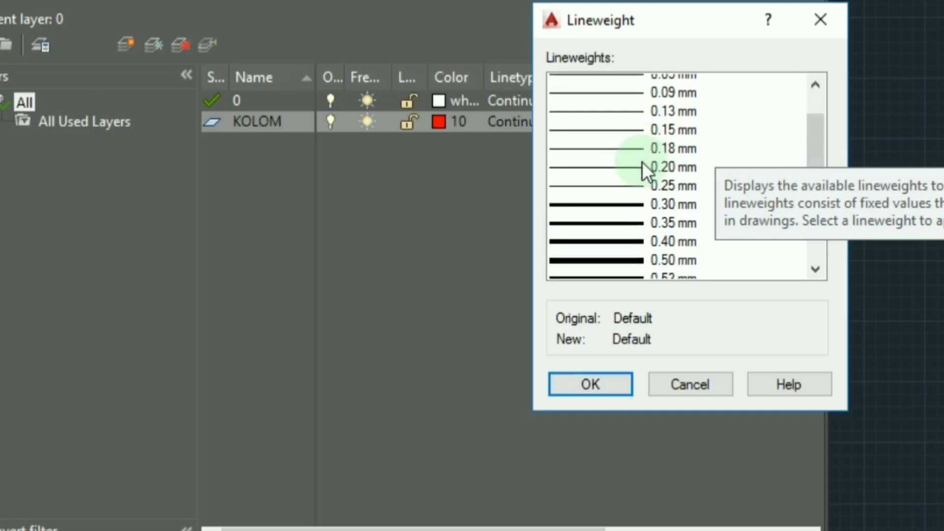
{"action": "scroll", "coordinate": [644, 162], "scroll_direction": "up", "scroll_amount": 2}
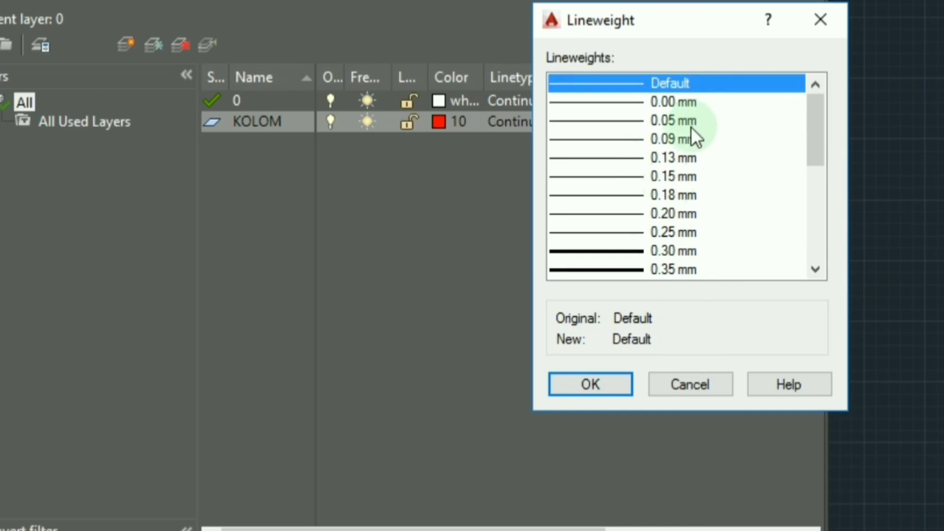
{"action": "left_click", "coordinate": [594, 391]}
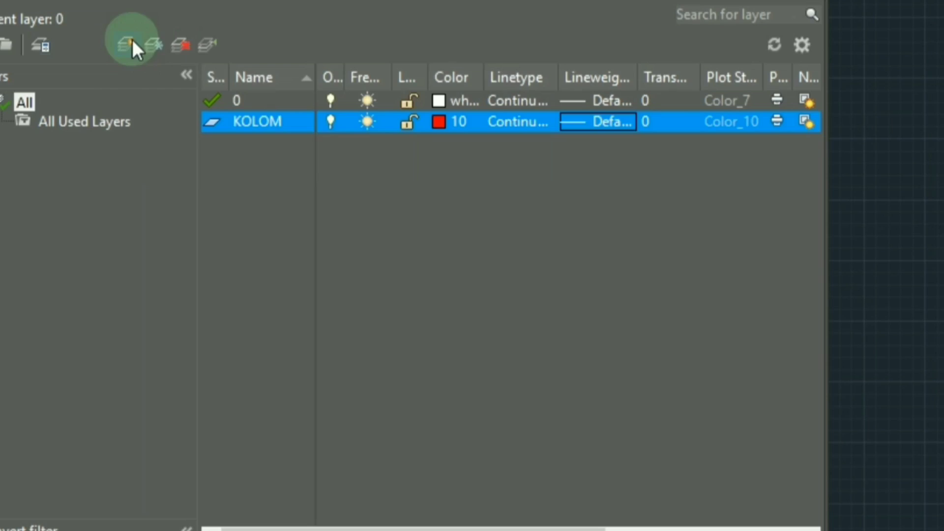
- Create a new layer named GARIS ATAP and set its color to yellow, index color 50
{"action": "left_click", "coordinate": [131, 41]}
{"action": "type", "text": "G"}
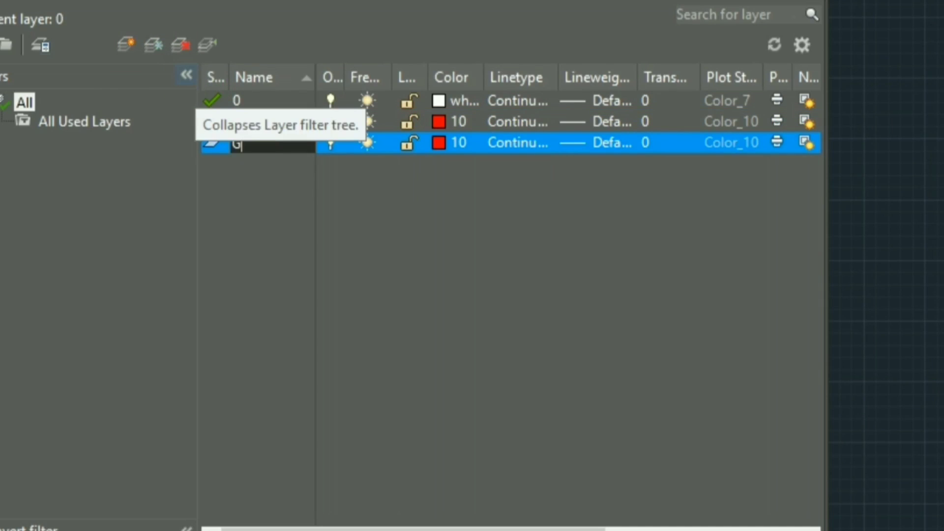
{"action": "type", "text": "ARIS ATAP"}
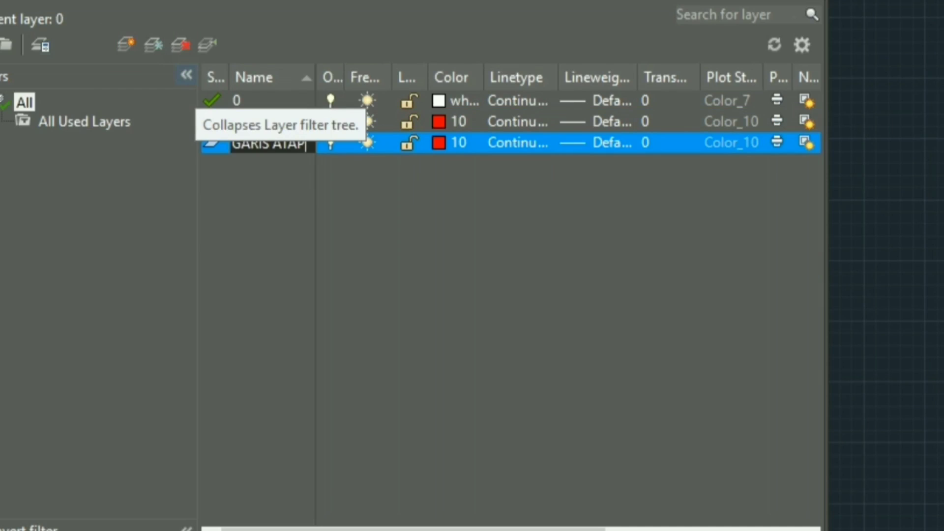
{"action": "left_click", "coordinate": [438, 144]}
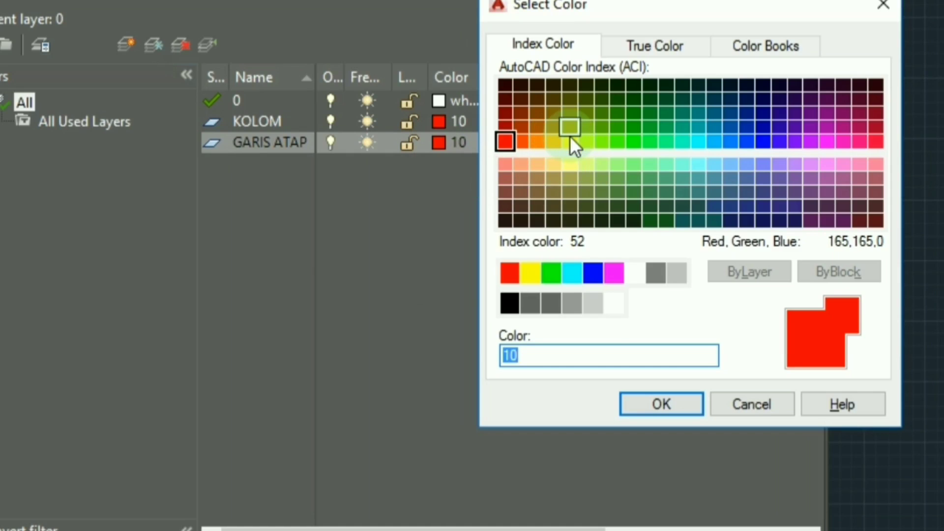
{"action": "left_click", "coordinate": [570, 133]}
{"action": "left_click", "coordinate": [570, 142]}
{"action": "left_click", "coordinate": [646, 395]}
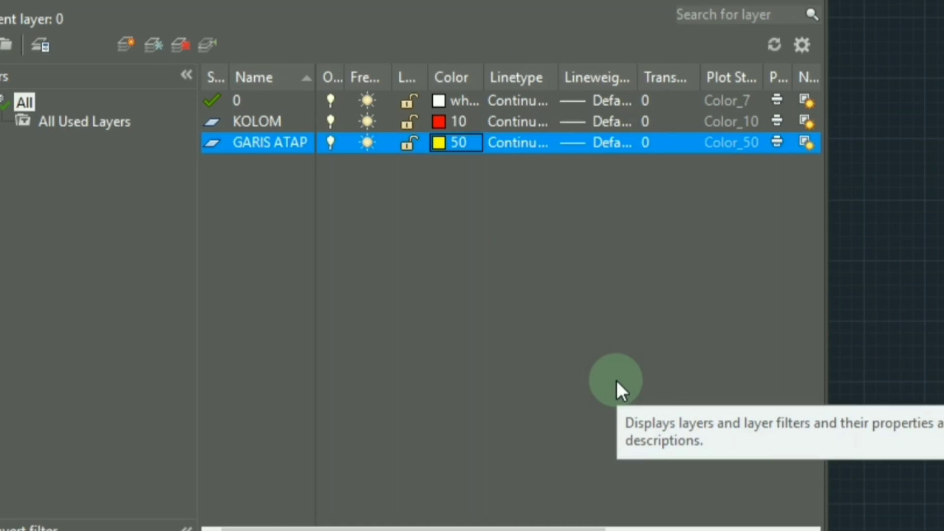
- Load the ACAD_ISO03W100 dashed linetype and assign it to the GARIS ATAP layer
{"action": "left_click", "coordinate": [508, 147]}
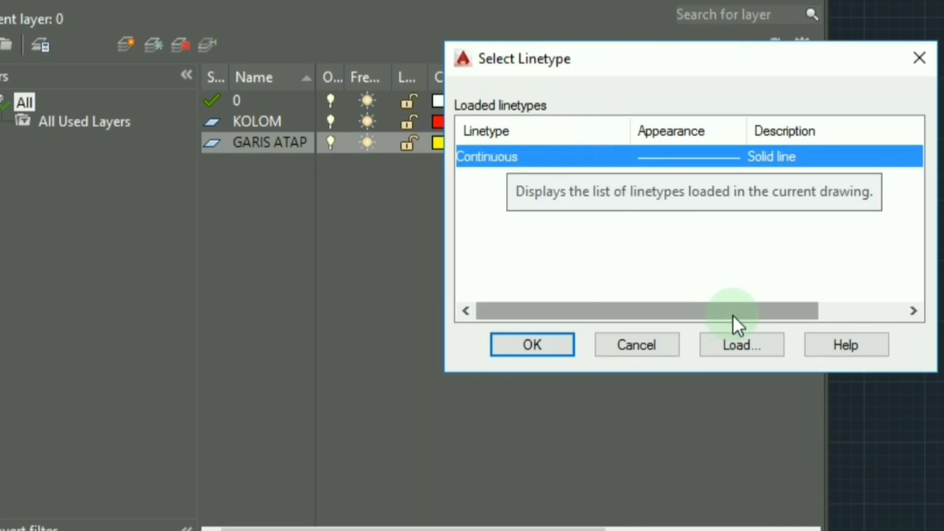
{"action": "left_click", "coordinate": [733, 342]}
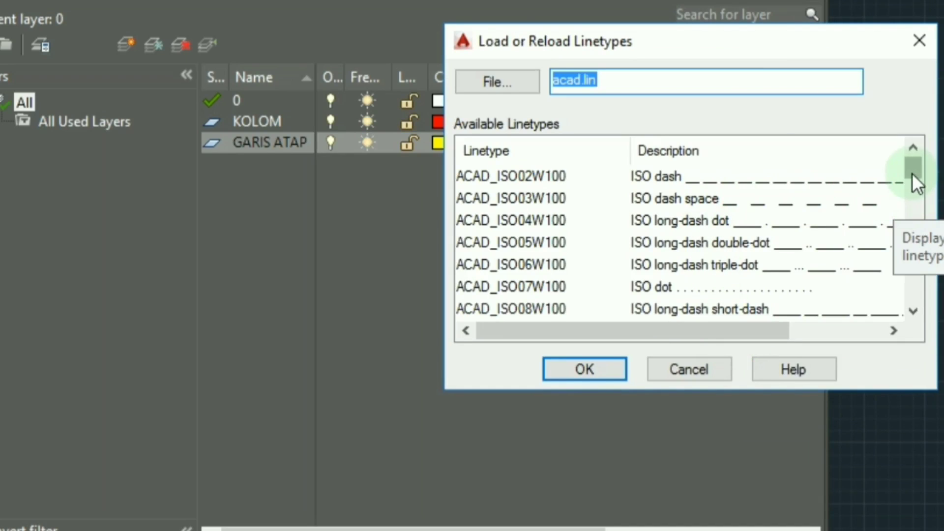
{"action": "mouse_move", "coordinate": [913, 168]}
{"action": "left_mouse_down"}
{"action": "mouse_move", "coordinate": [920, 214]}
{"action": "mouse_move", "coordinate": [921, 166]}
{"action": "left_mouse_up"}
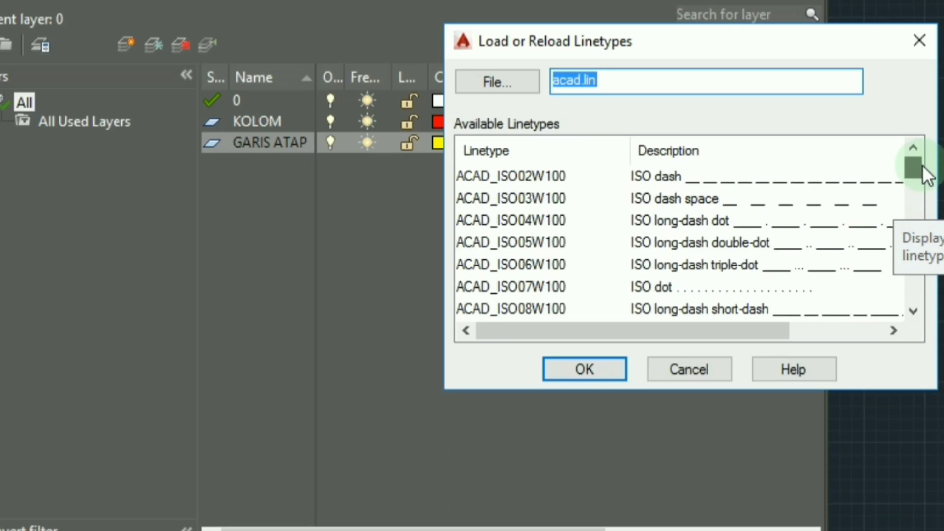
{"action": "left_click", "coordinate": [663, 201]}
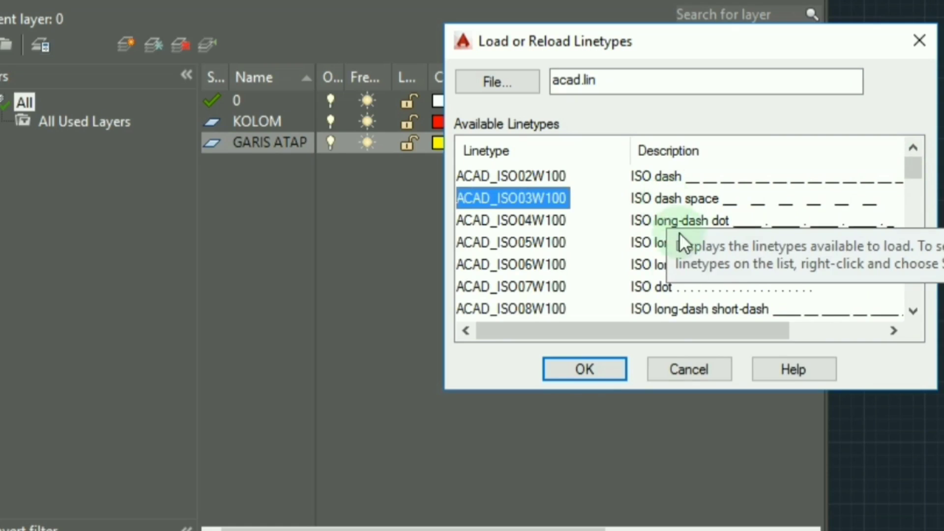
{"action": "left_click", "coordinate": [594, 376]}
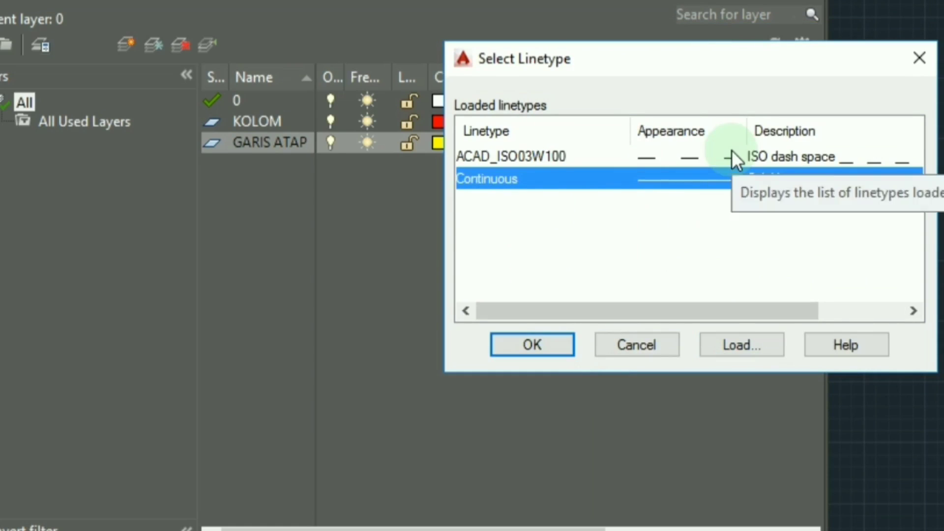
{"action": "left_click", "coordinate": [732, 153]}
{"action": "left_click", "coordinate": [548, 350]}
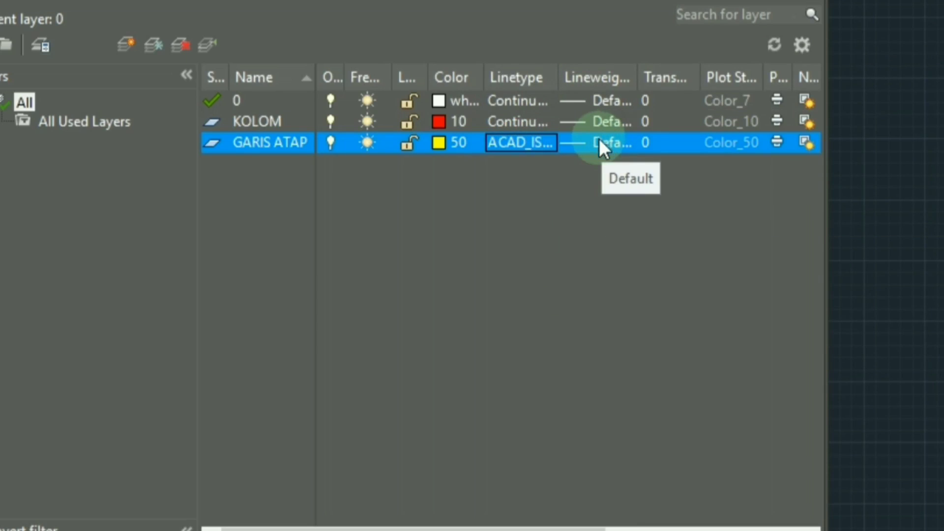
- Create a new layer named DINDING and set its color to green, index color 80
{"action": "left_click", "coordinate": [126, 34]}
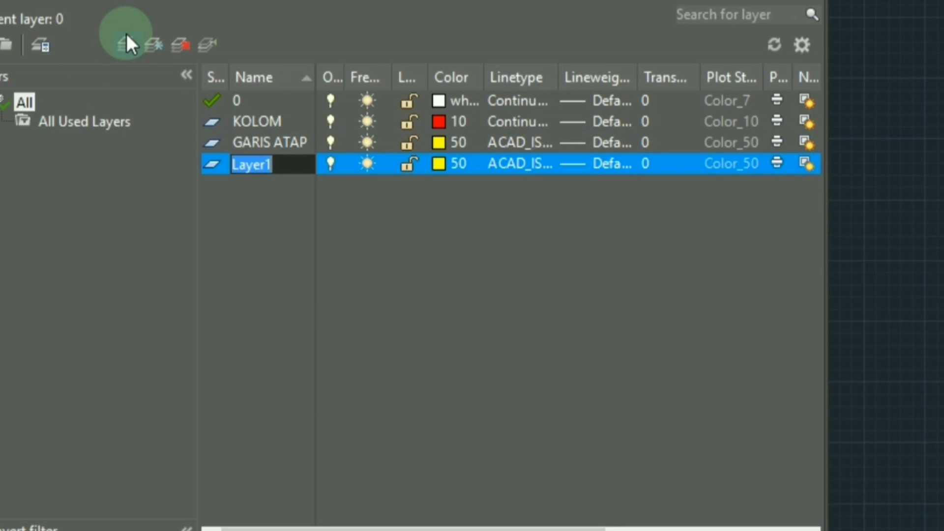
{"action": "type", "text": "DIN"}
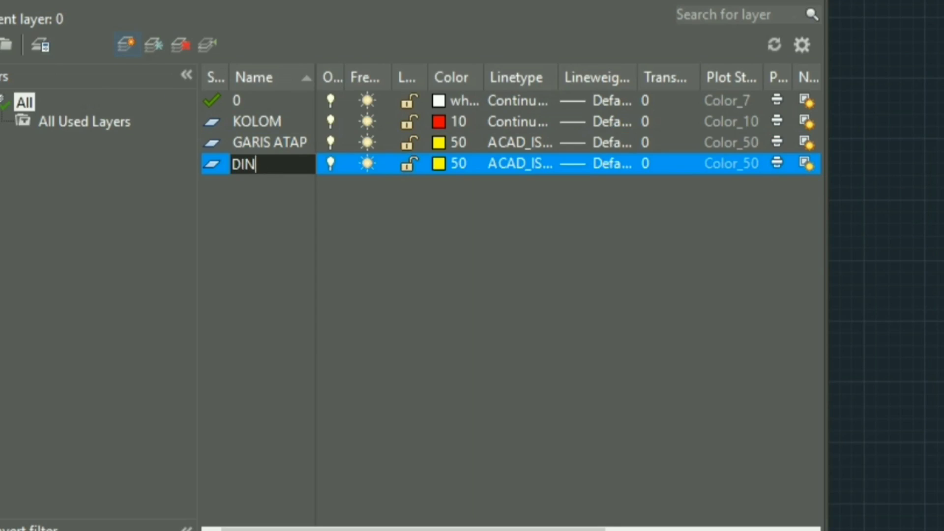
{"action": "type", "text": "DING"}
{"action": "left_click", "coordinate": [435, 167]}
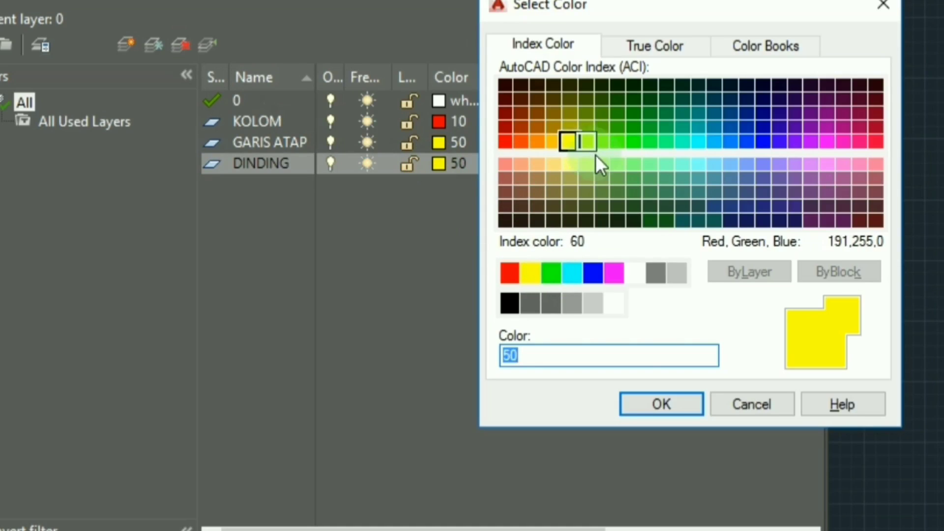
{"action": "left_click", "coordinate": [613, 145]}
{"action": "left_click", "coordinate": [661, 404]}
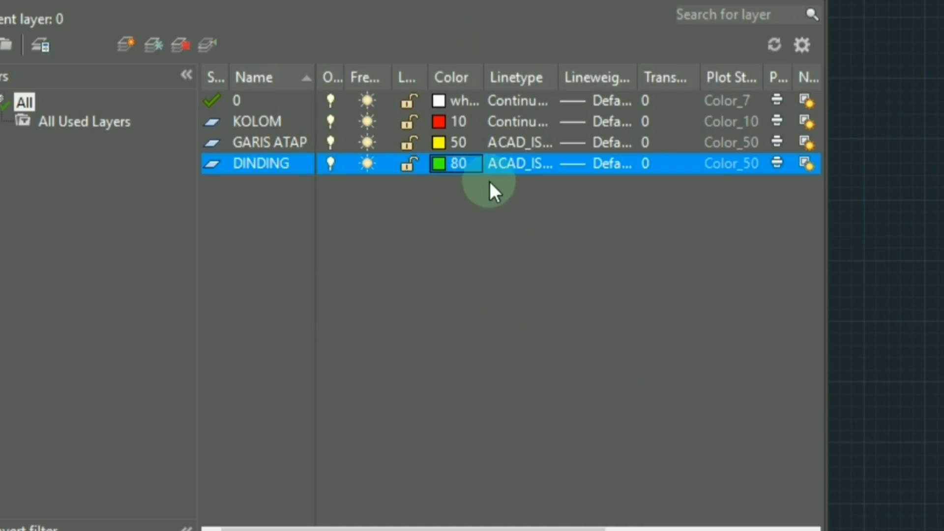
- Set the DINDING layer's linetype to Continuous
{"action": "left_click", "coordinate": [523, 167]}
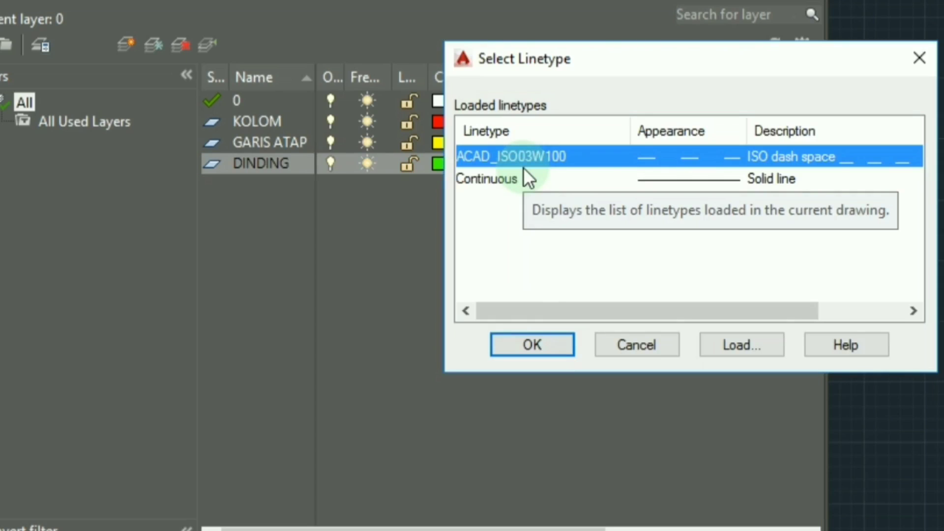
{"action": "left_click", "coordinate": [522, 178]}
{"action": "left_click", "coordinate": [532, 345]}
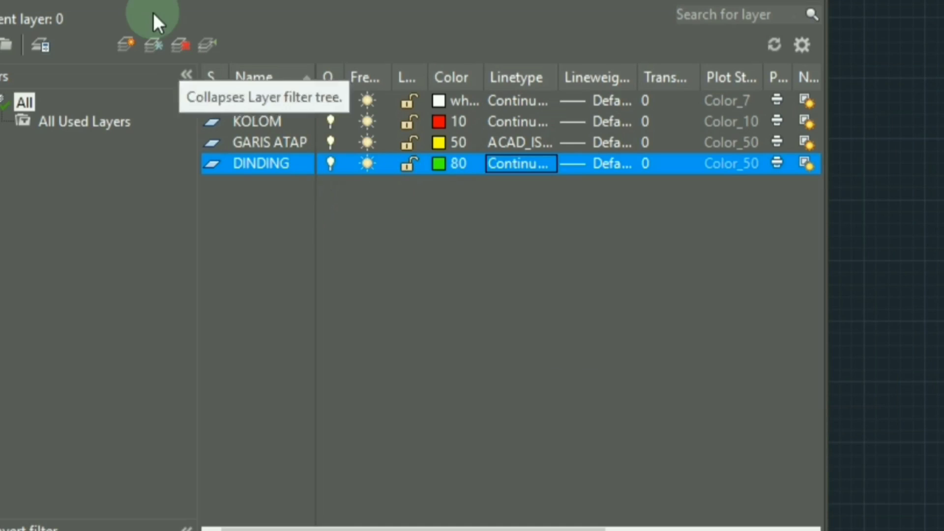
- Create a new layer named KUSEN and set its color to cyan
{"action": "left_click", "coordinate": [131, 42]}
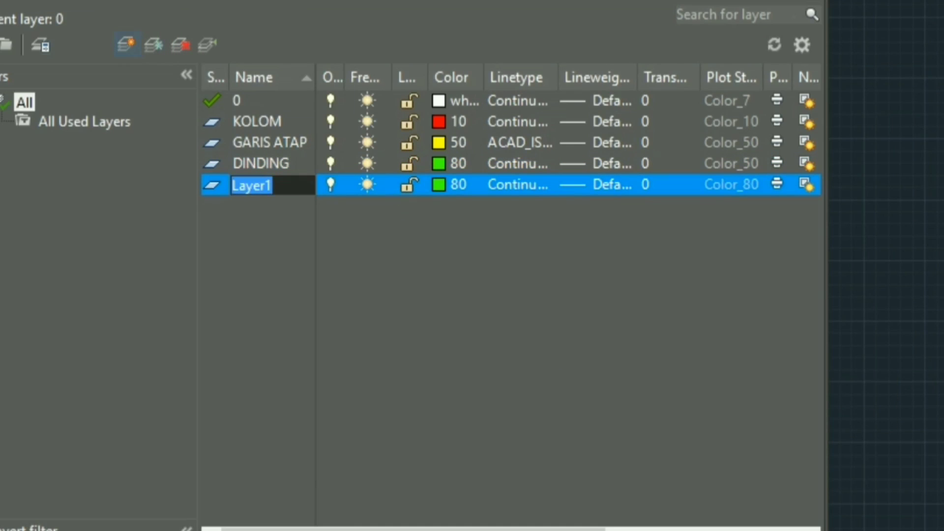
{"action": "type", "text": "KUSEN"}
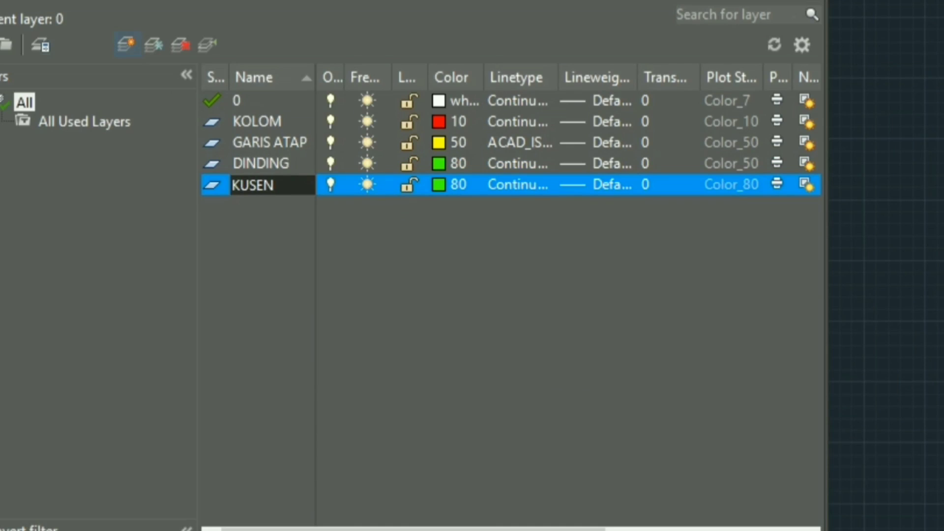
{"action": "left_click", "coordinate": [441, 185]}
{"action": "left_click", "coordinate": [569, 272]}
{"action": "left_click", "coordinate": [659, 402]}
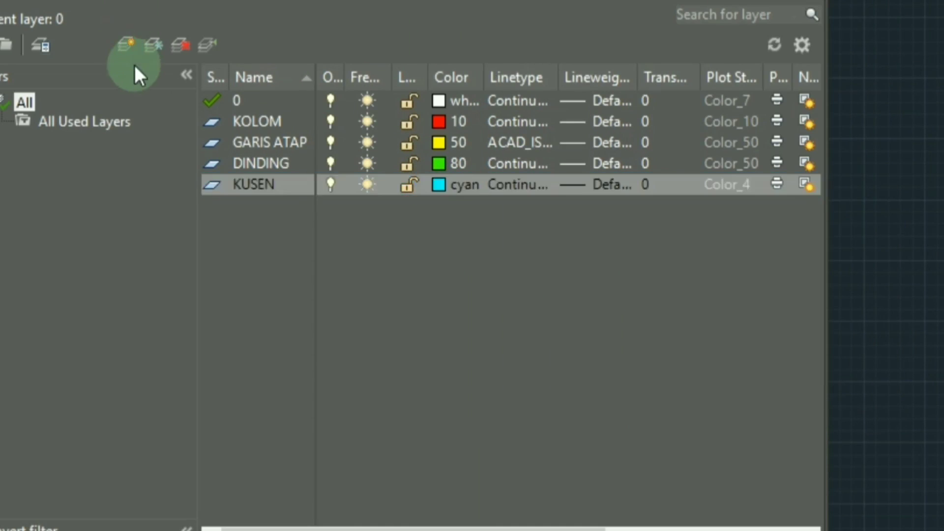
- Create a new layer named PERABOT and set its color to blue, index color 170
{"action": "left_click", "coordinate": [131, 46]}
{"action": "key", "text": "BackSpace"}
{"action": "type", "text": "PERABOT"}
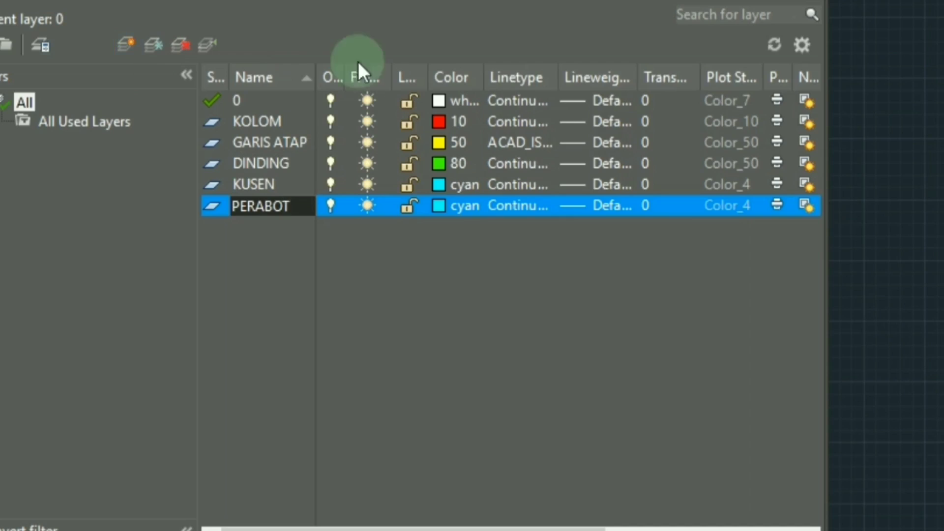
{"action": "left_click", "coordinate": [439, 205]}
{"action": "left_click", "coordinate": [774, 142]}
{"action": "left_click", "coordinate": [681, 399]}
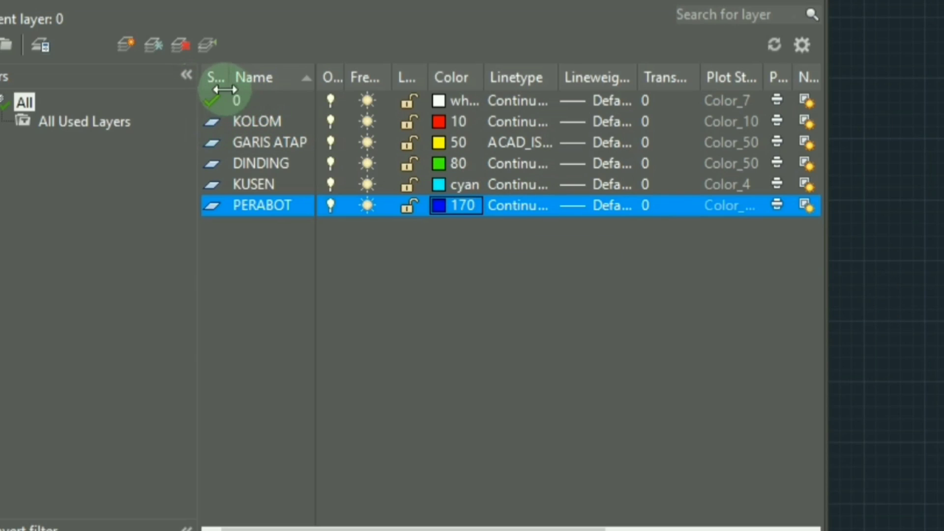
- Make KOLOM the current layer
{"action": "double_click", "coordinate": [210, 126]}
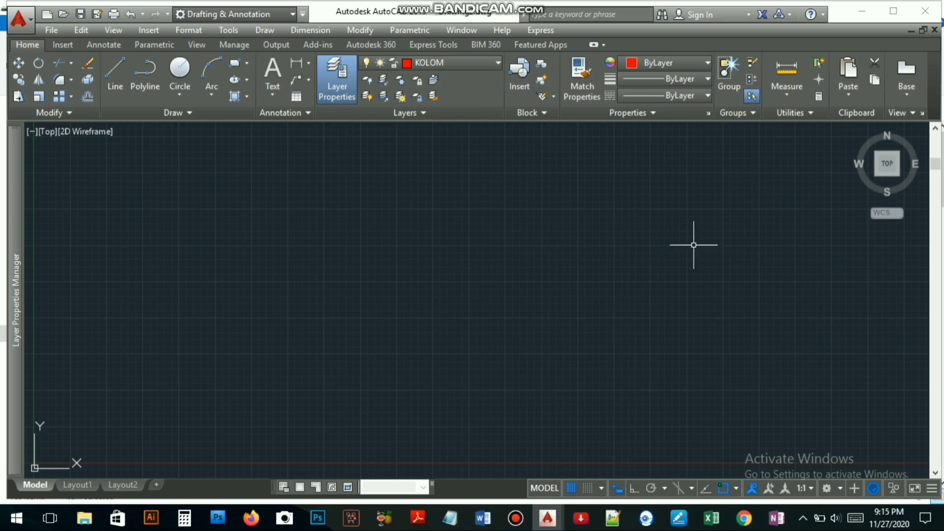
- Draw a rectangle 15 long and 15 wide on the KOLOM layer, using the Rectangle command's dimensions option
{"action": "left_click", "coordinate": [461, 60]}
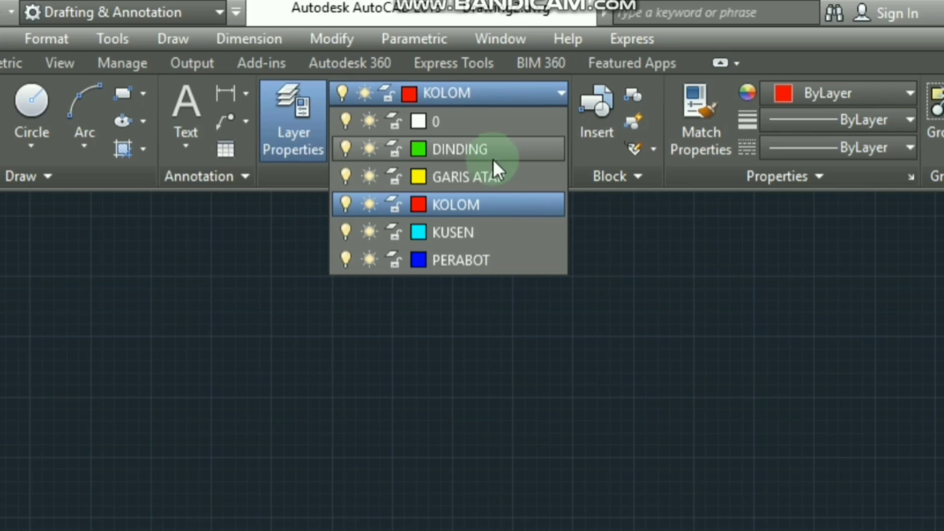
{"action": "left_click", "coordinate": [492, 203]}
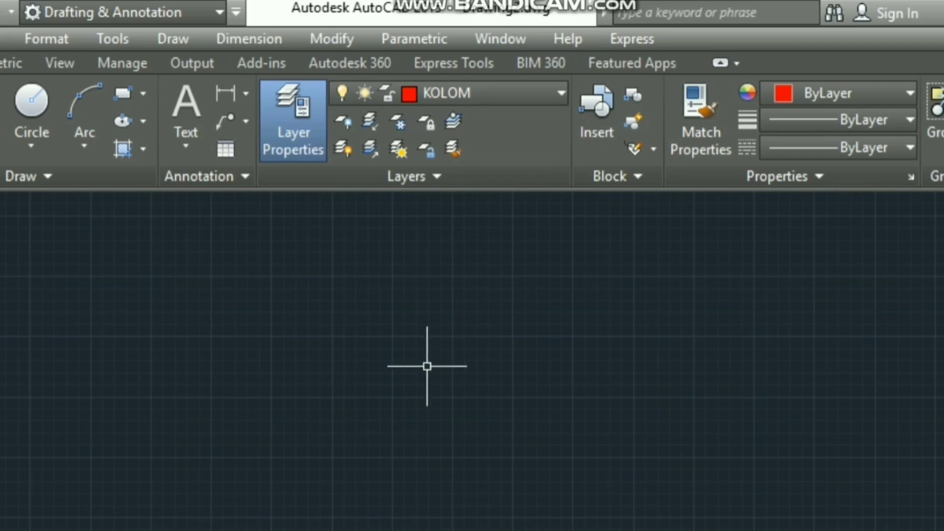
{"action": "key", "text": "Return"}
{"action": "key", "text": "Escape"}
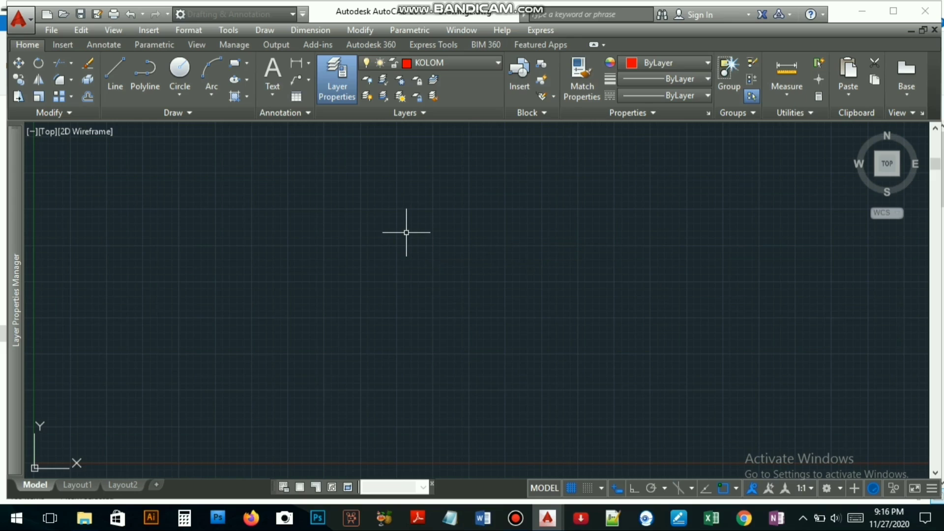
{"action": "type", "text": "REC"}
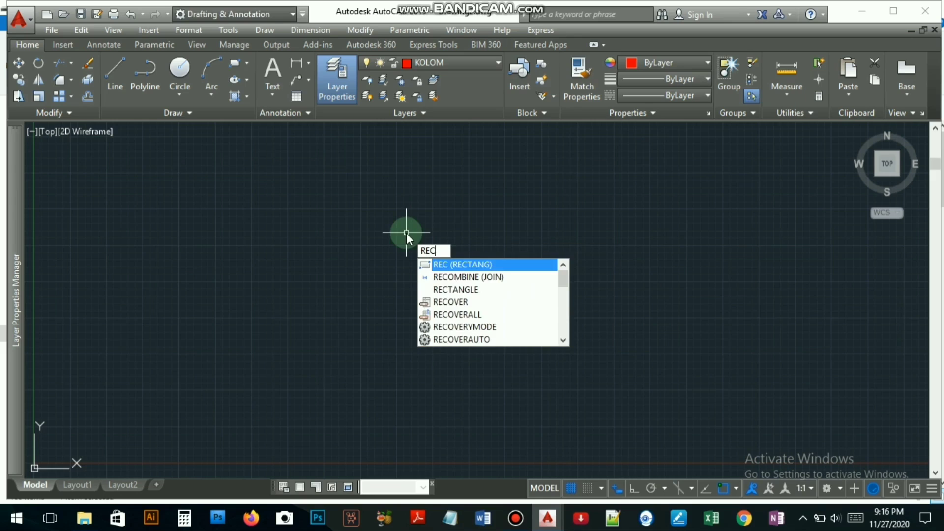
{"action": "key", "text": "Return"}
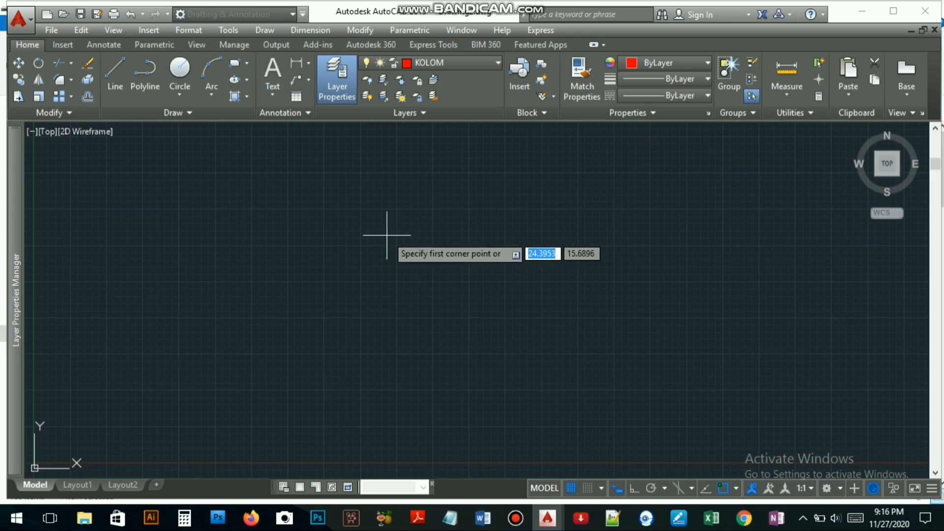
{"action": "left_click", "coordinate": [380, 234]}
{"action": "type", "text": "d"}
{"action": "key", "text": "Return"}
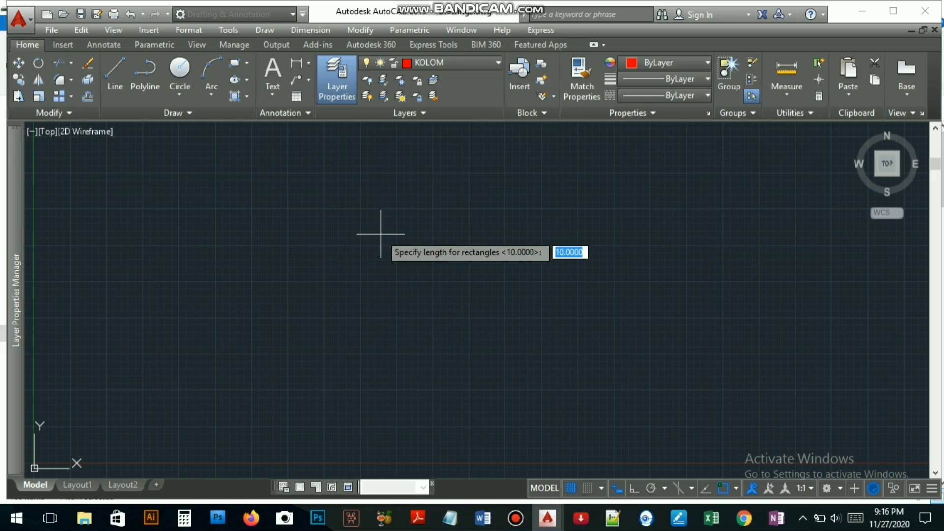
{"action": "type", "text": "15"}
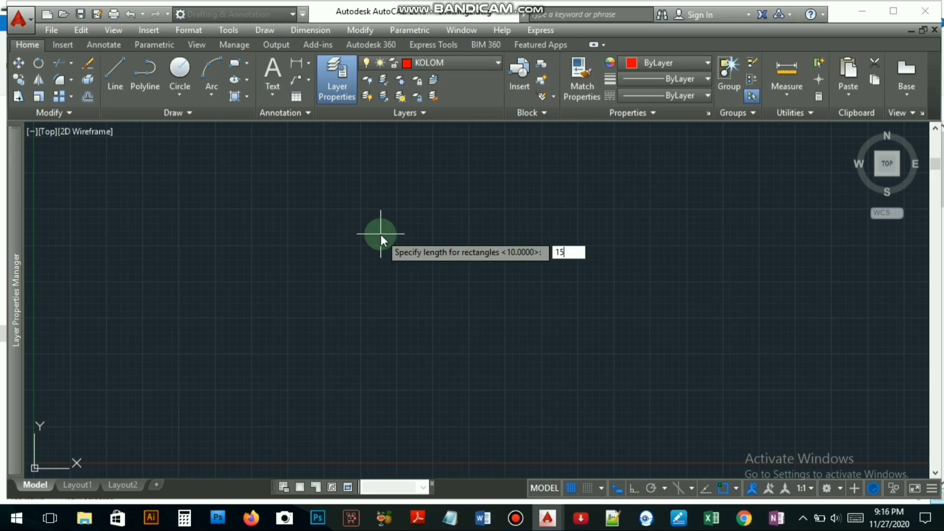
{"action": "key", "text": "Return"}
{"action": "type", "text": "15"}
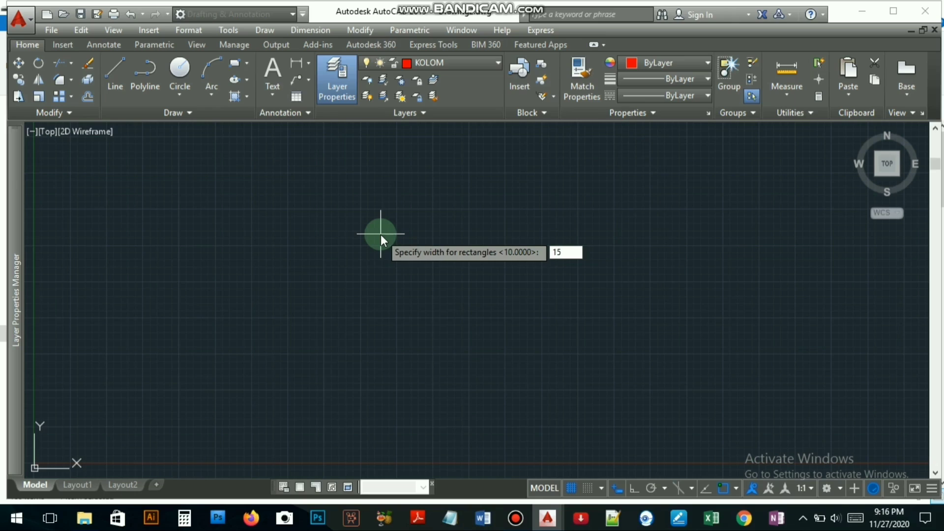
{"action": "key", "text": "Return"}
{"action": "left_click", "coordinate": [388, 311]}
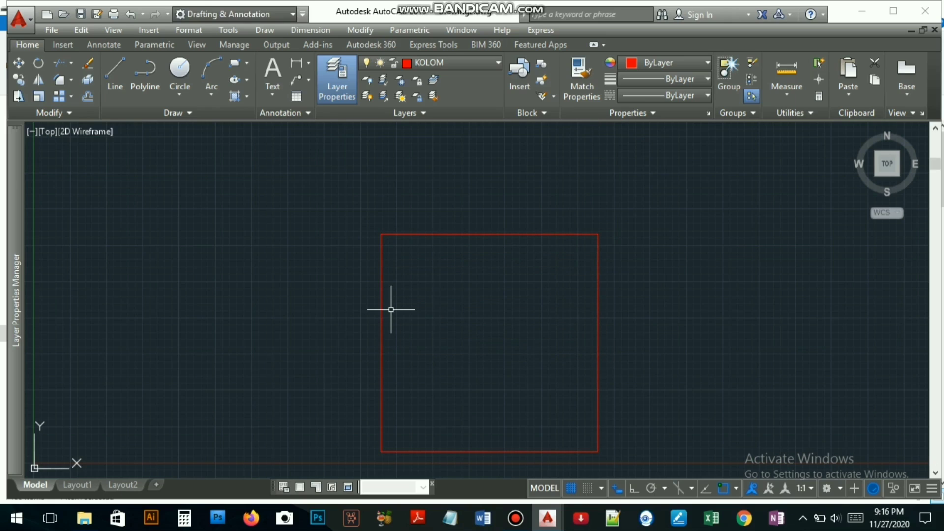
- Move the drawn rectangle to the KUSEN layer and deselect it
{"action": "scroll", "coordinate": [439, 351], "scroll_direction": "up", "scroll_amount": 2}
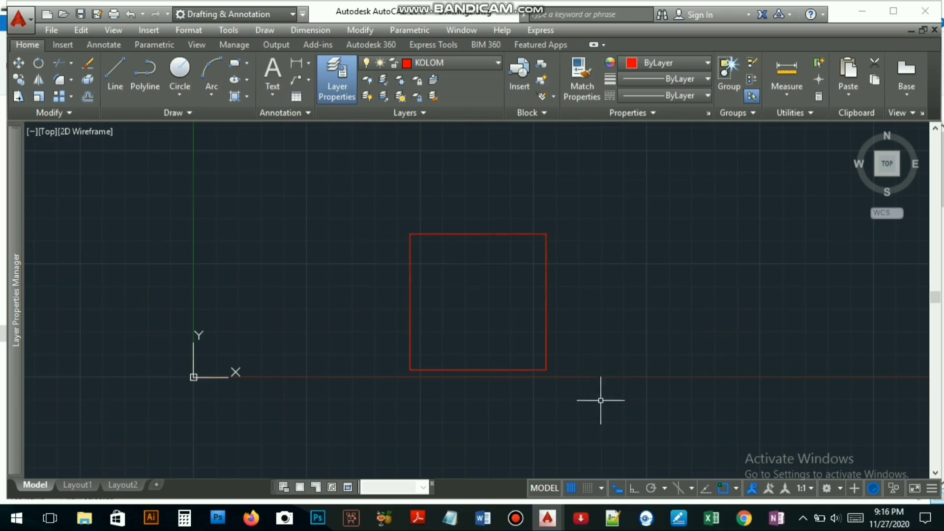
{"action": "left_click", "coordinate": [600, 333]}
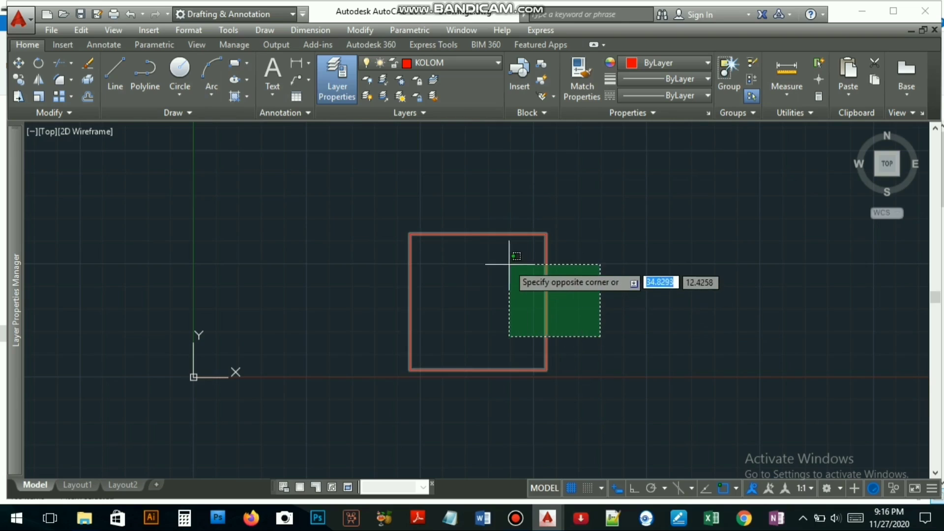
{"action": "left_click", "coordinate": [508, 264]}
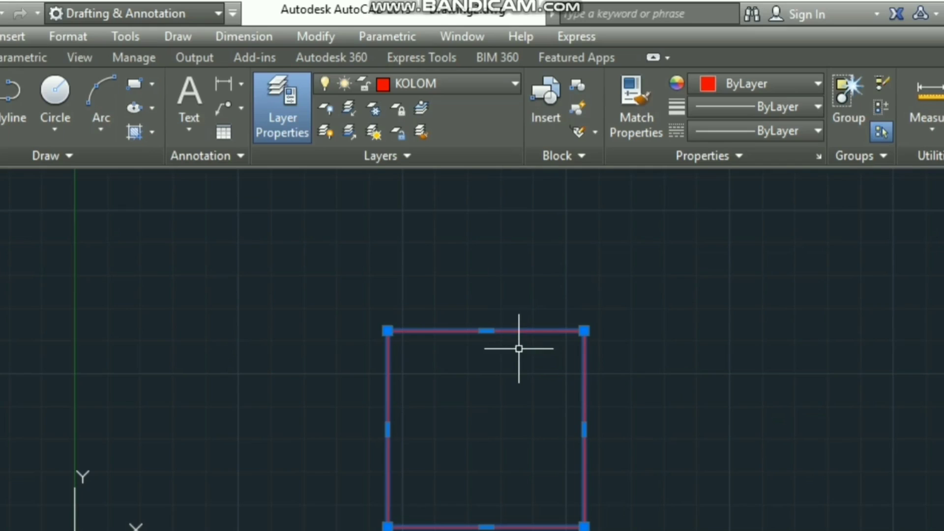
{"action": "left_click", "coordinate": [488, 83]}
{"action": "left_click", "coordinate": [482, 207]}
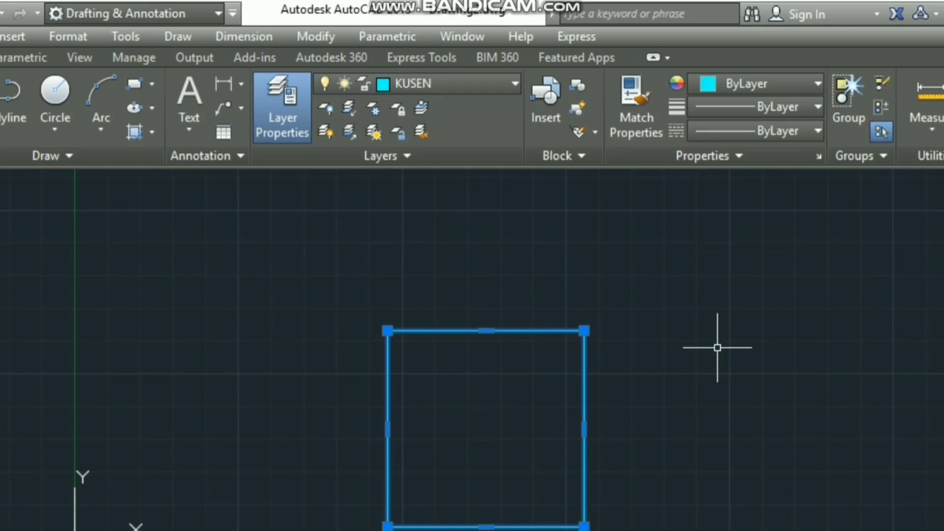
{"action": "key", "text": "Escape"}
- Put the rectangle back on the KOLOM layer and deselect it
{"action": "left_click", "coordinate": [739, 504]}
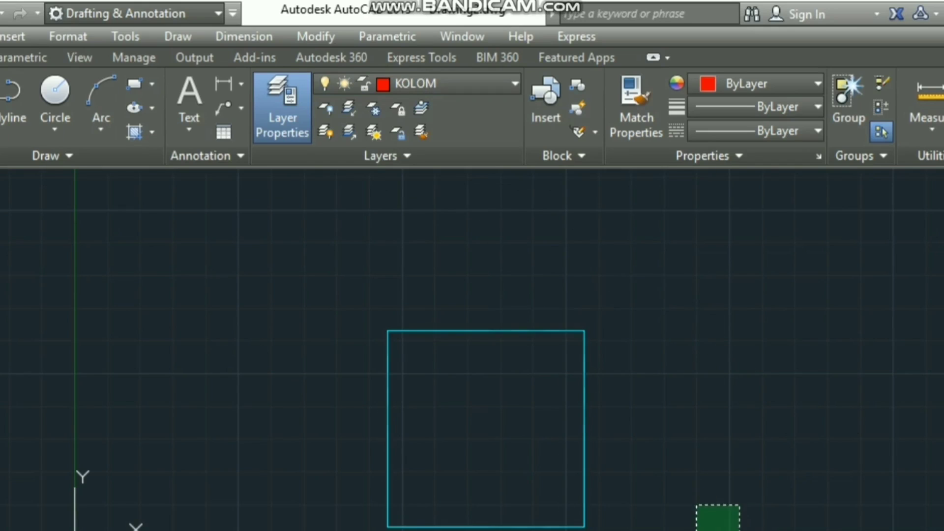
{"action": "left_click", "coordinate": [472, 308]}
{"action": "left_click", "coordinate": [473, 86]}
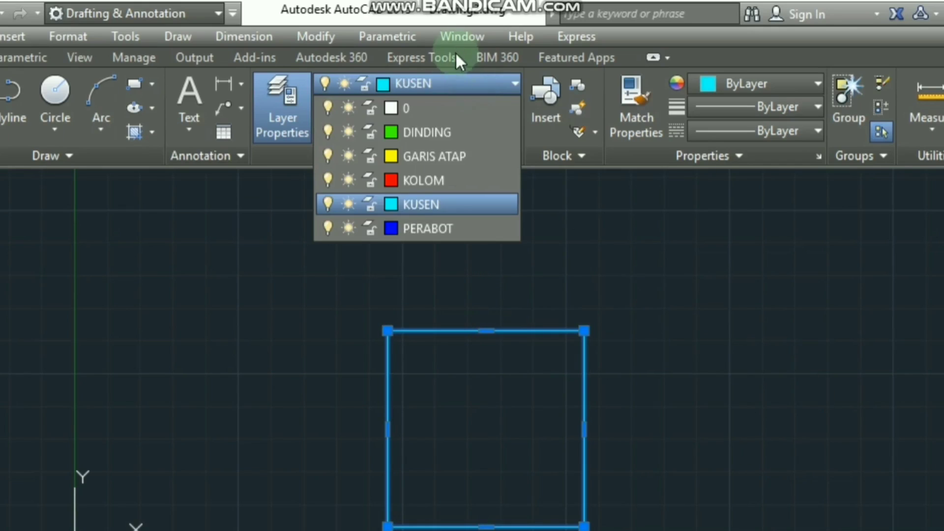
{"action": "left_click", "coordinate": [445, 180]}
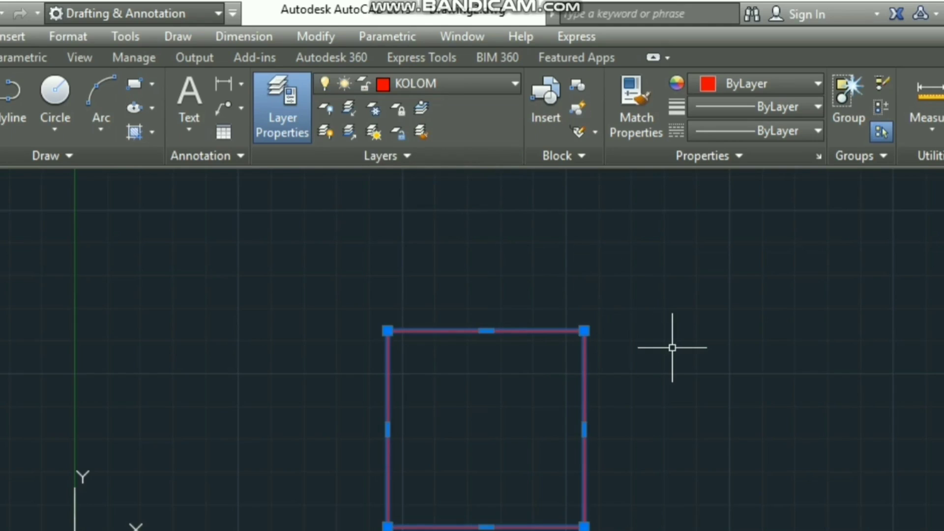
{"action": "key", "text": "Escape"}
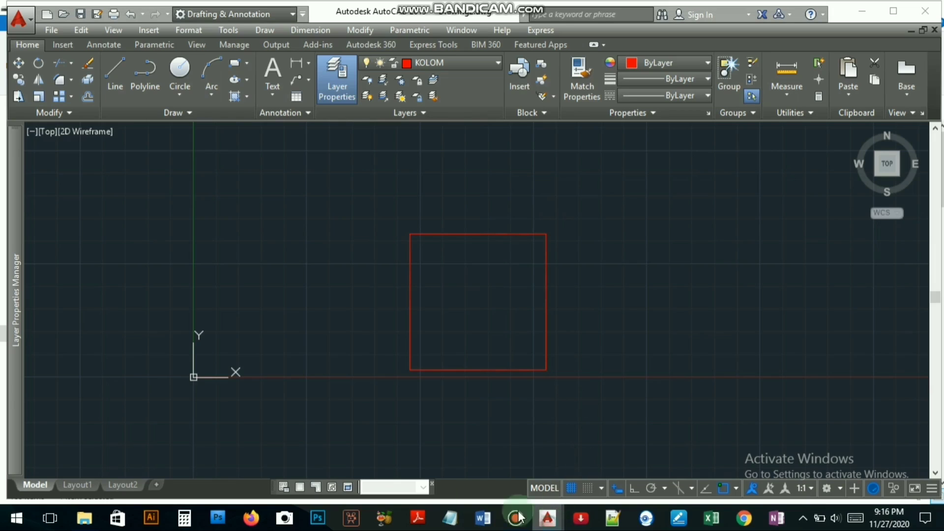
- Switch to Drawing1.dwg and bring the whole furnished room plan into view
{"action": "mouse_move", "coordinate": [545, 517]}
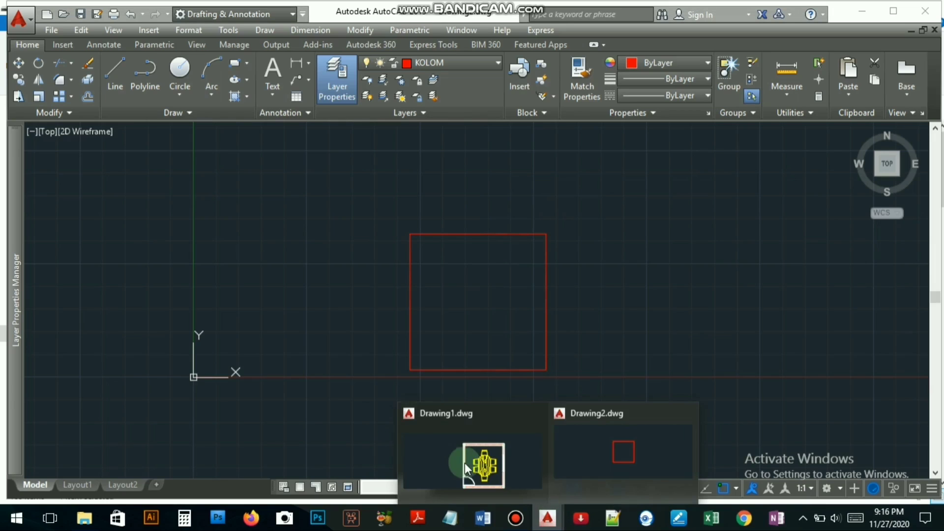
{"action": "left_click", "coordinate": [467, 462]}
{"action": "scroll", "coordinate": [544, 295], "scroll_direction": "up", "scroll_amount": 4}
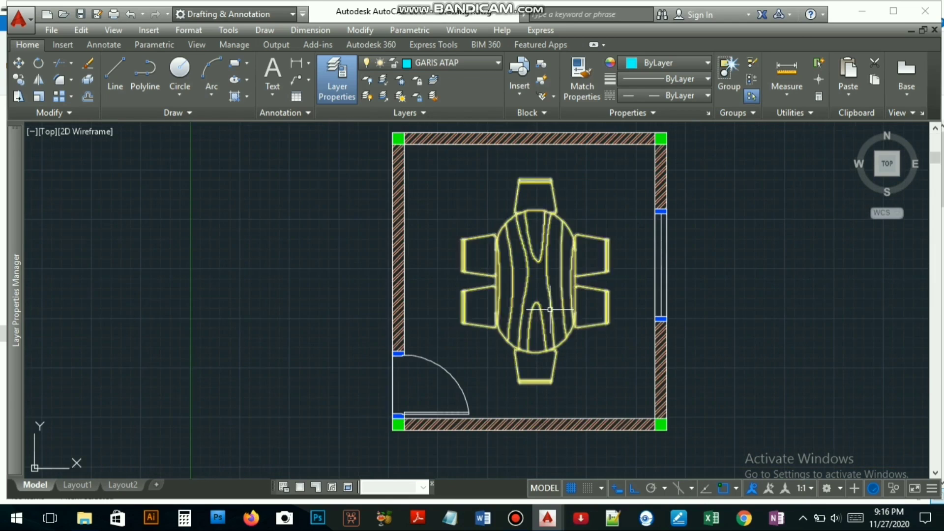
{"action": "scroll", "coordinate": [544, 285], "scroll_direction": "down", "scroll_amount": 2}
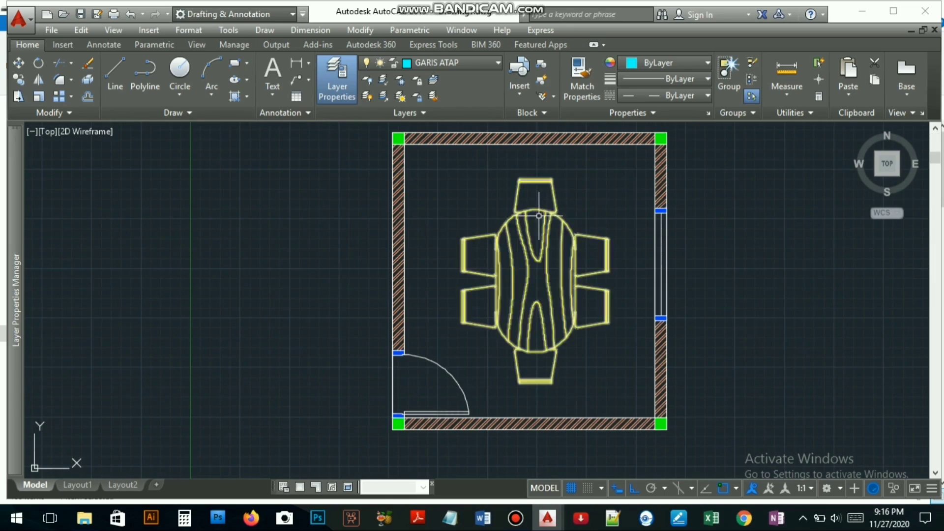
{"action": "middle_click_drag", "start_coordinate": [529, 258], "coordinate": [521, 280]}
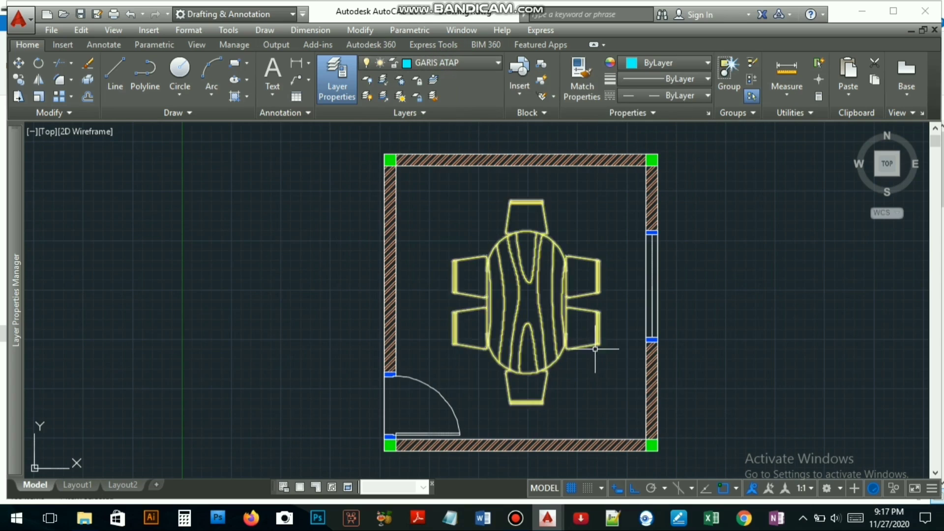
- Turn the PERABOT layer off to hide the dining furniture, and turn it back on
{"action": "left_click", "coordinate": [466, 63]}
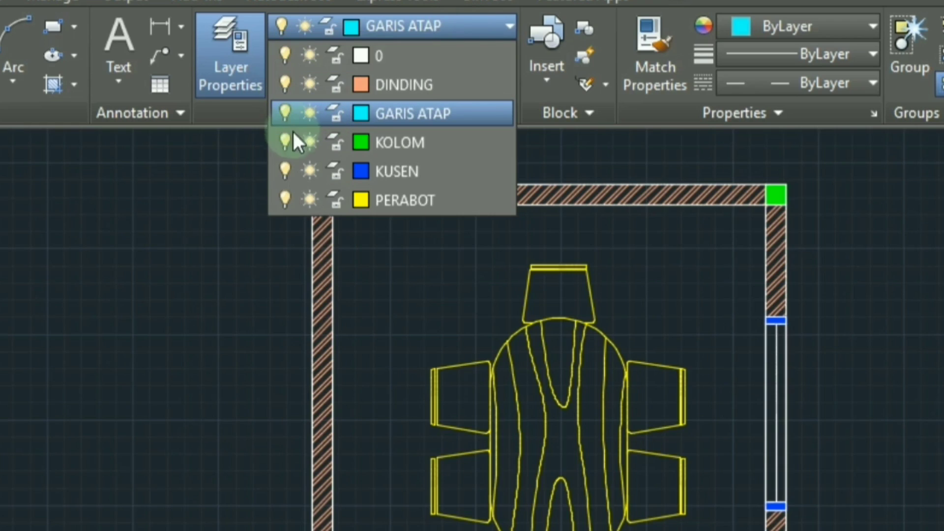
{"action": "left_click", "coordinate": [284, 197]}
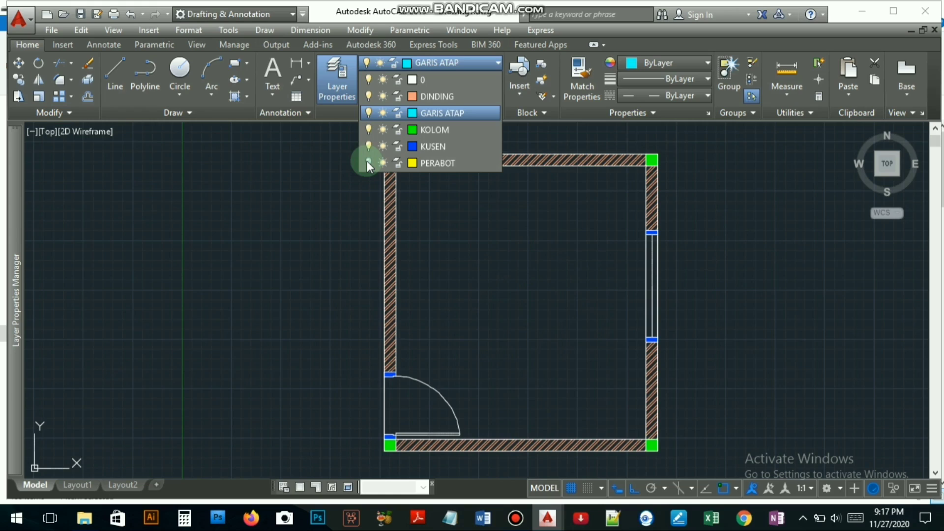
{"action": "left_click", "coordinate": [367, 163]}
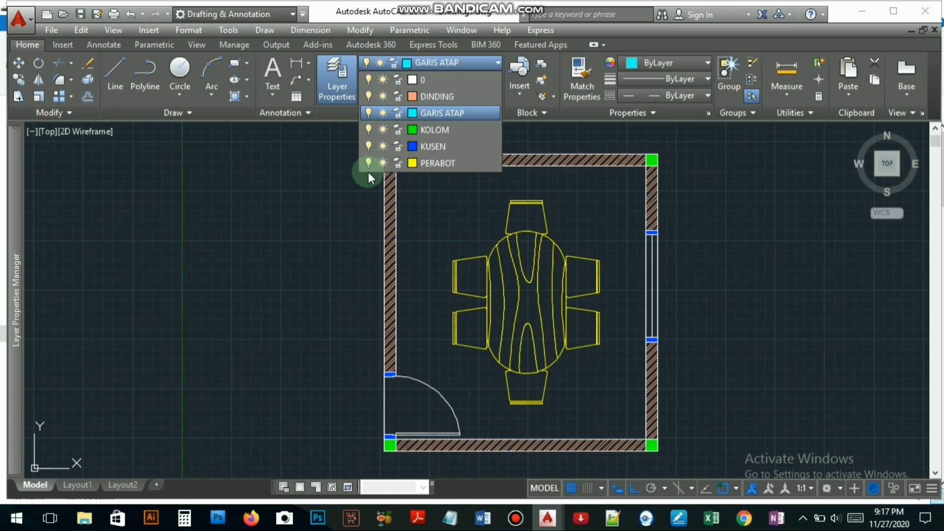
- Draw a freehand upright rectangle on the GARIS ATAP layer in the empty area beside the room's door-side wall
{"action": "left_click", "coordinate": [464, 60]}
{"action": "left_click", "coordinate": [458, 110]}
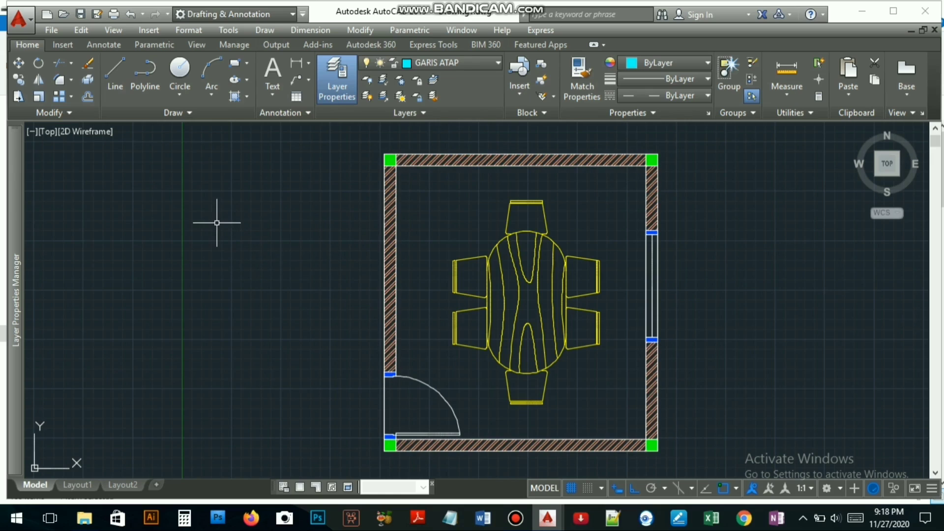
{"action": "type", "text": "rec"}
{"action": "key", "text": "Return"}
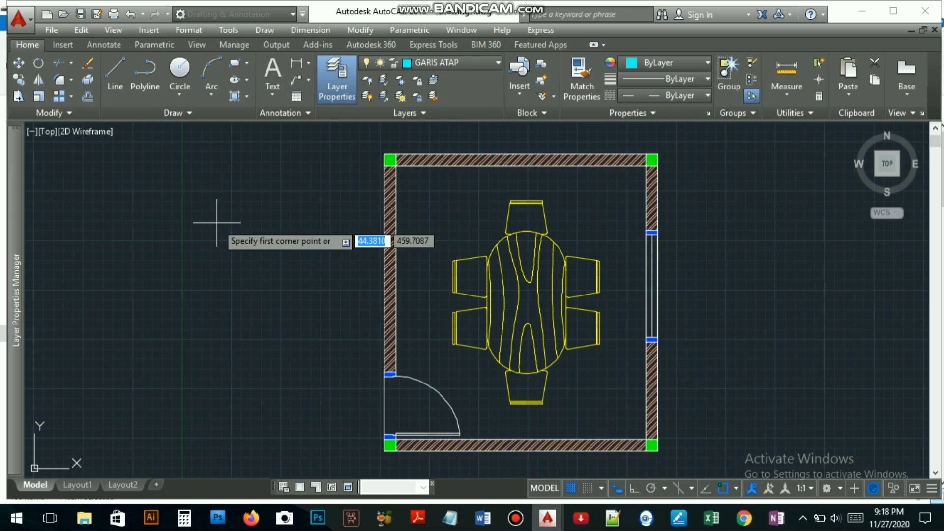
{"action": "left_click", "coordinate": [209, 192]}
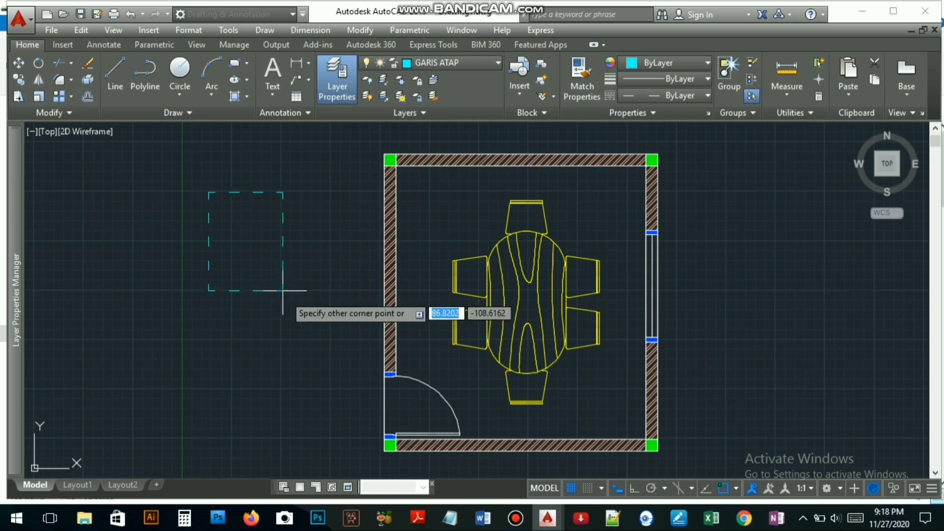
{"action": "left_click", "coordinate": [360, 405]}
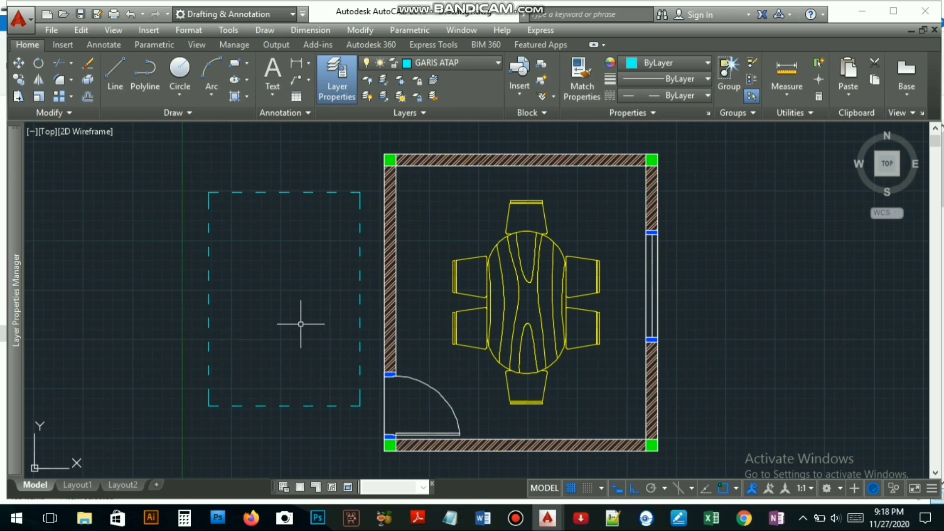
- Open the properties of the dashed GARIS ATAP rectangle and set its linetype scale to 3
{"action": "left_click", "coordinate": [360, 299]}
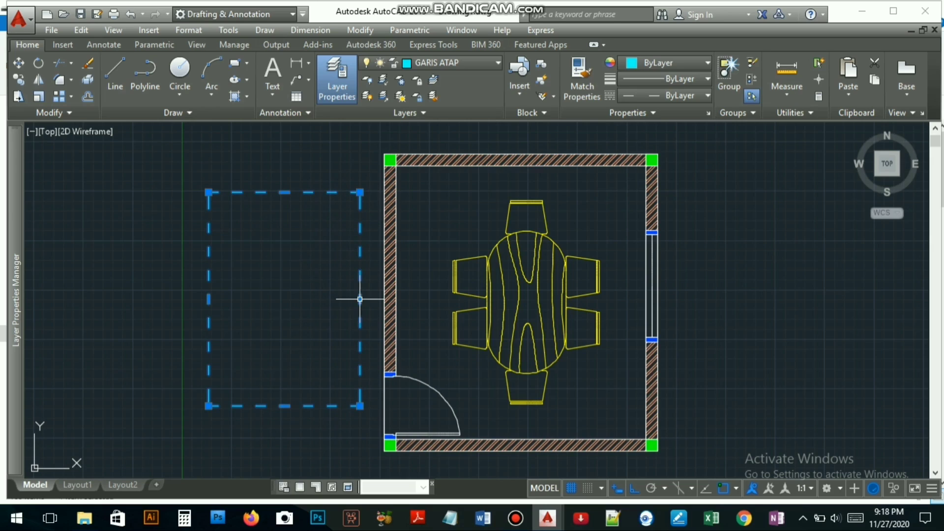
{"action": "right_click", "coordinate": [348, 225]}
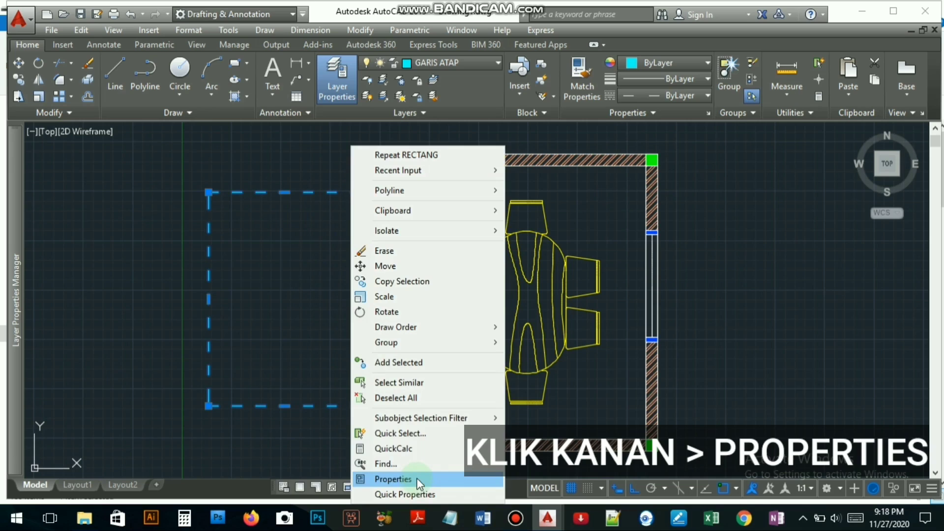
{"action": "left_click", "coordinate": [393, 479]}
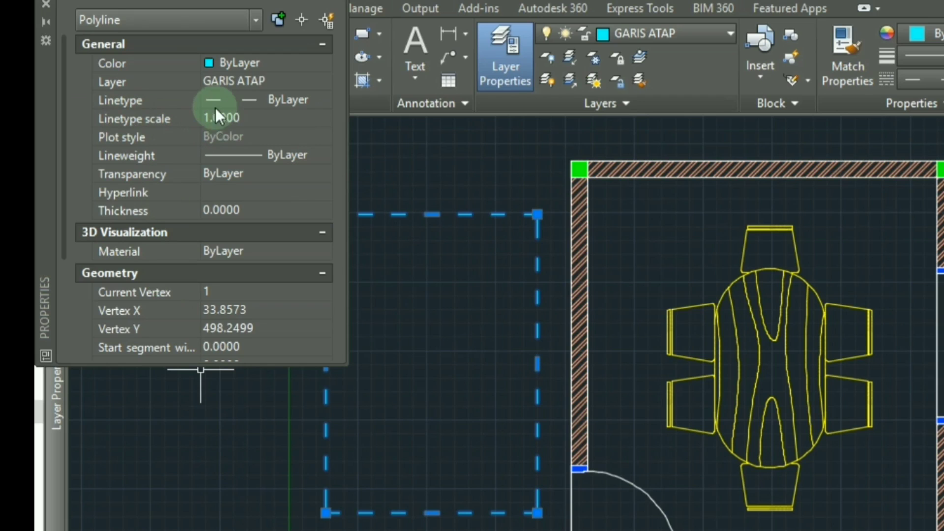
{"action": "left_click", "coordinate": [226, 121]}
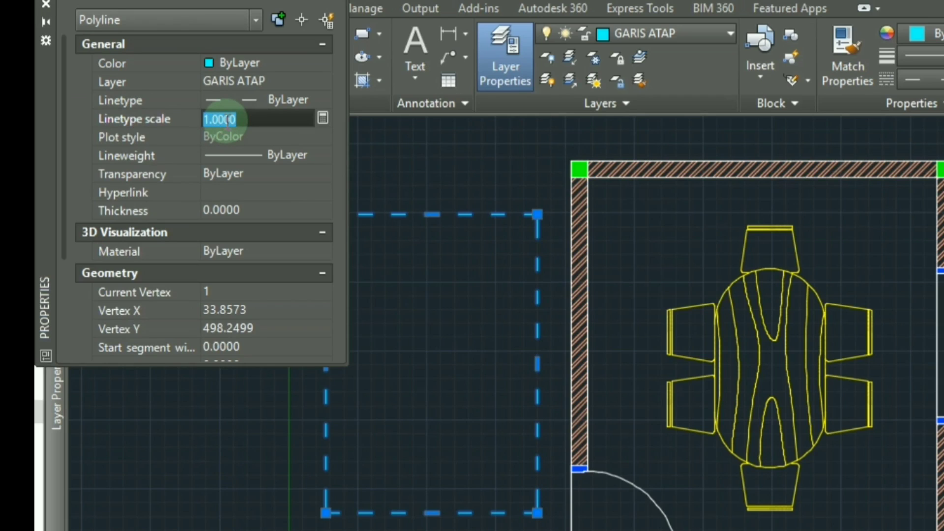
{"action": "type", "text": "3"}
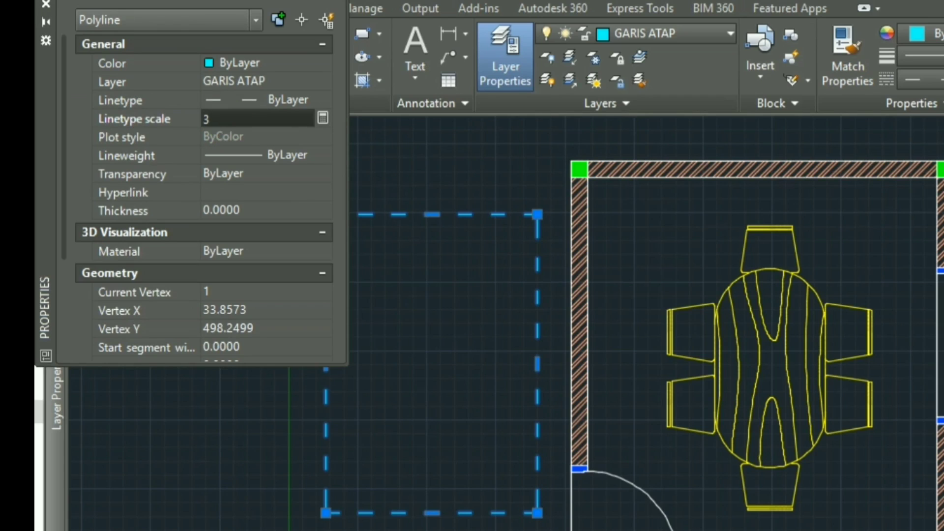
{"action": "key", "text": "Return"}
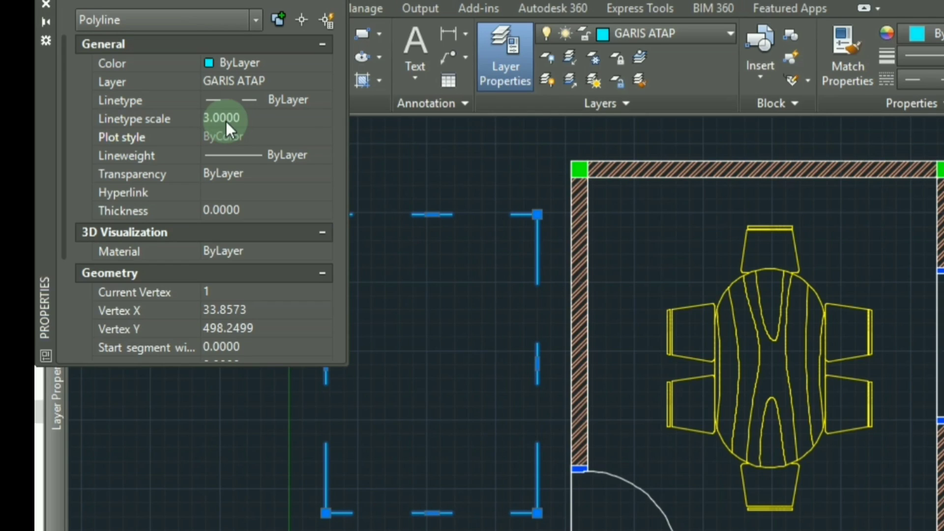
- Set the dashed rectangle's linetype scale to 0.5 and close its properties
{"action": "left_click", "coordinate": [225, 121]}
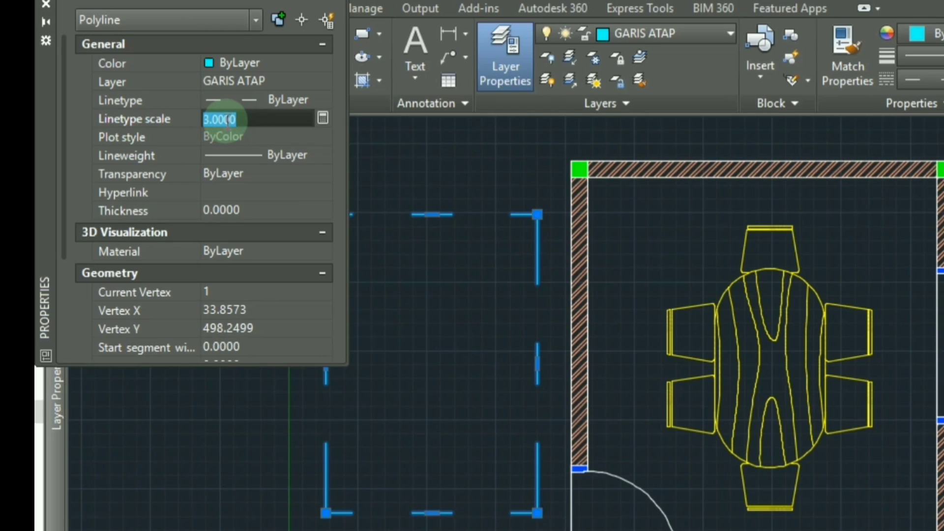
{"action": "type", "text": "0.5"}
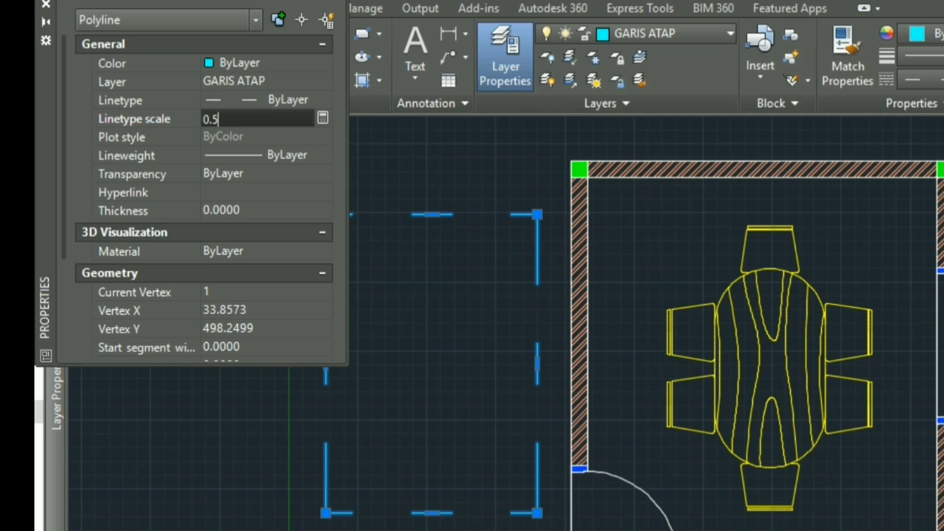
{"action": "key", "text": "Return"}
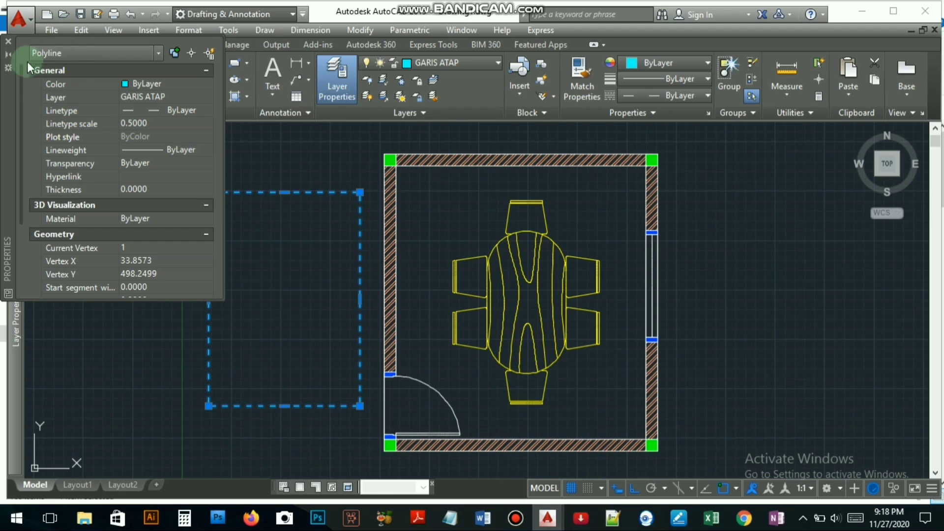
{"action": "left_click", "coordinate": [9, 41]}
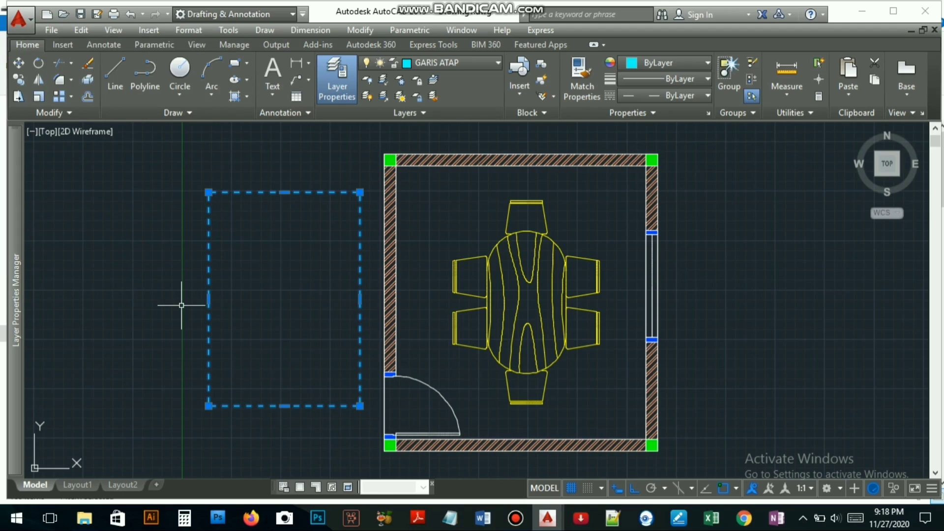